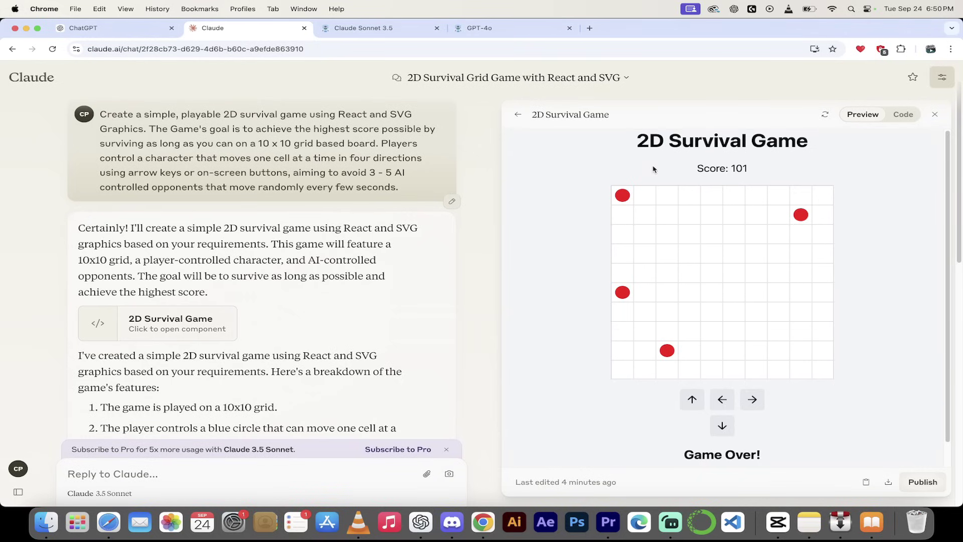
Step: Return to the GPT-4o chat and check the model list, keeping GPT-4o selected
{"action": "left_click", "coordinate": [490, 28]}
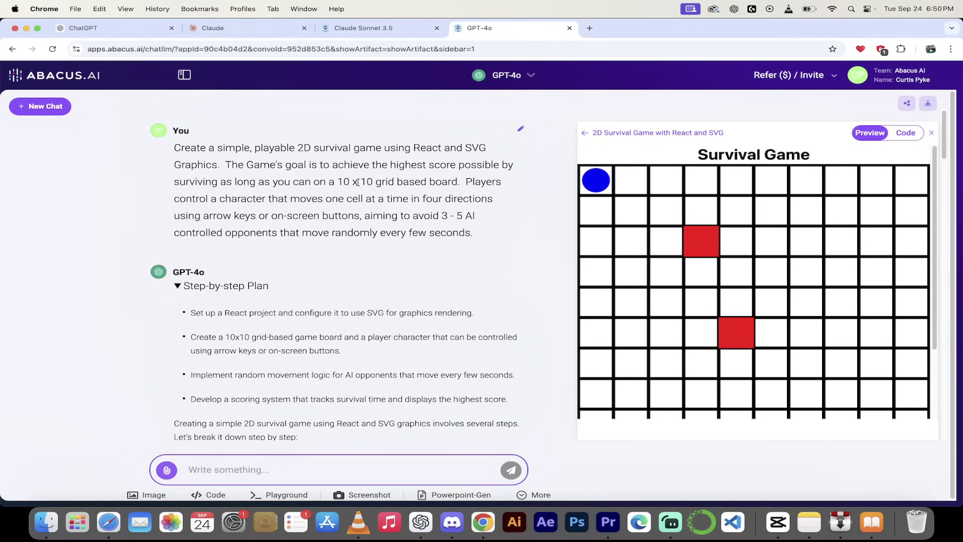
{"action": "left_click", "coordinate": [531, 75]}
{"action": "left_click", "coordinate": [450, 127]}
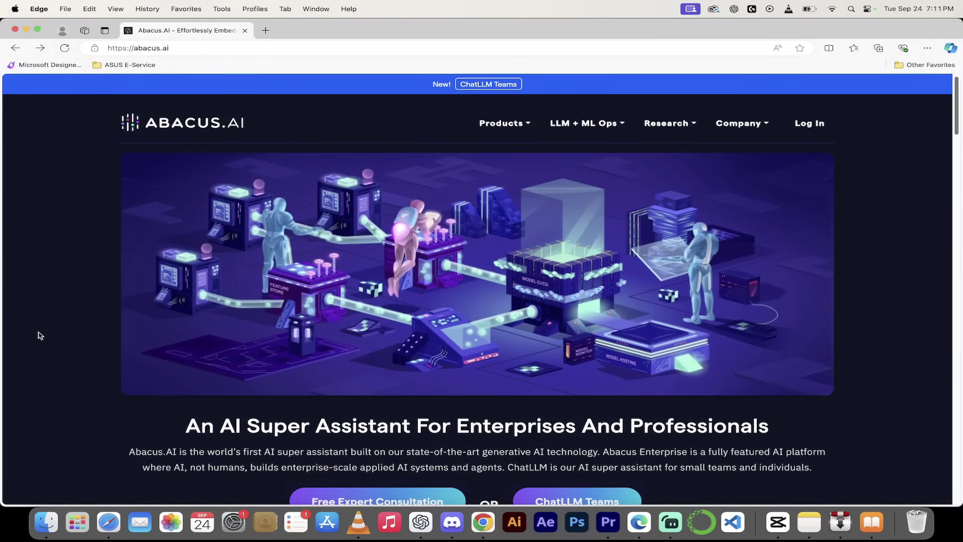
Step: Go to the ChatLLM product page via the Products menu and scroll through it
{"action": "left_click", "coordinate": [507, 125]}
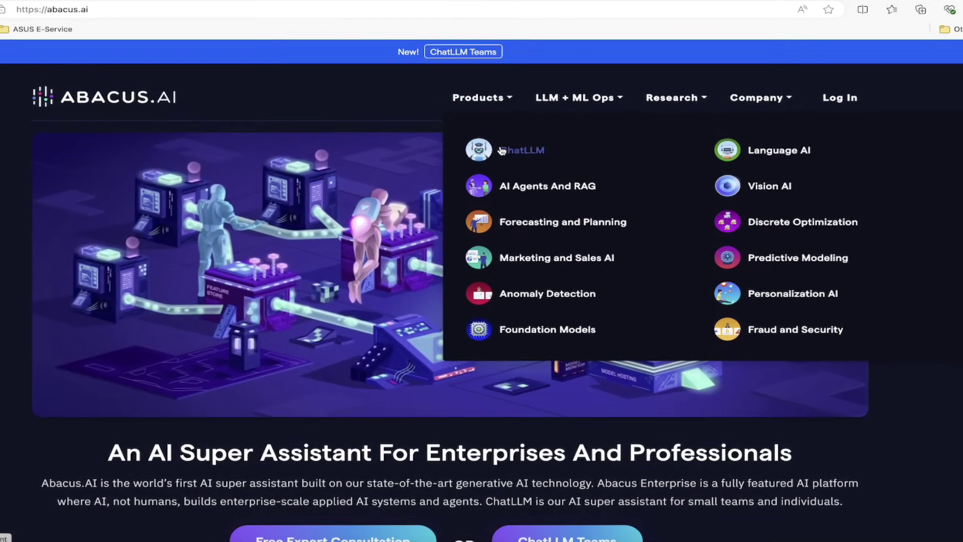
{"action": "left_click", "coordinate": [502, 150]}
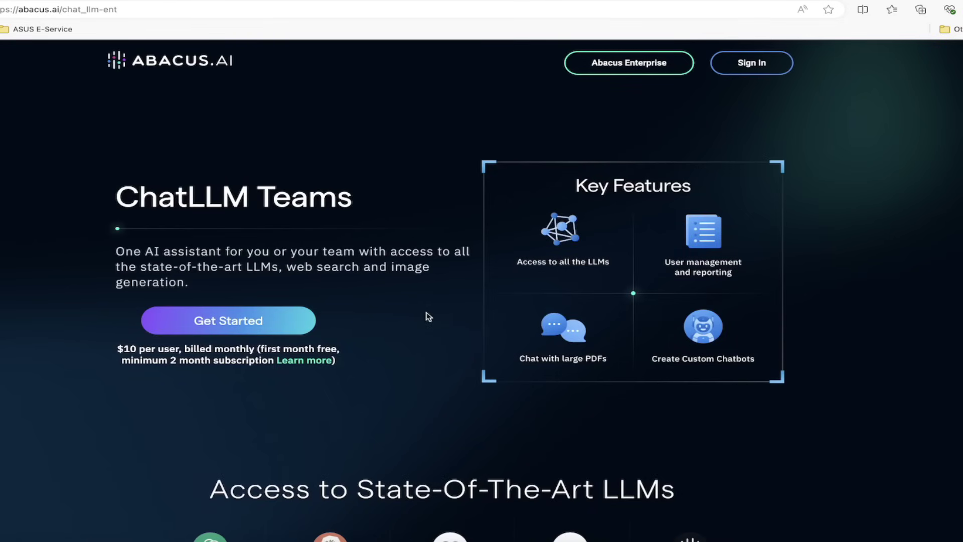
{"action": "scroll", "coordinate": [429, 316], "scroll_direction": "down", "scroll_amount": 1}
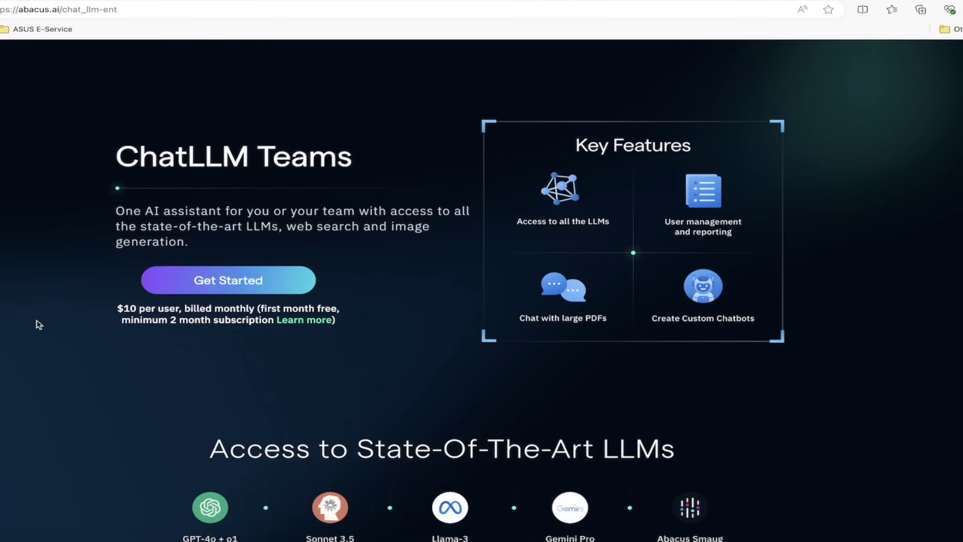
{"action": "scroll", "coordinate": [36, 324], "scroll_direction": "up", "scroll_amount": 1}
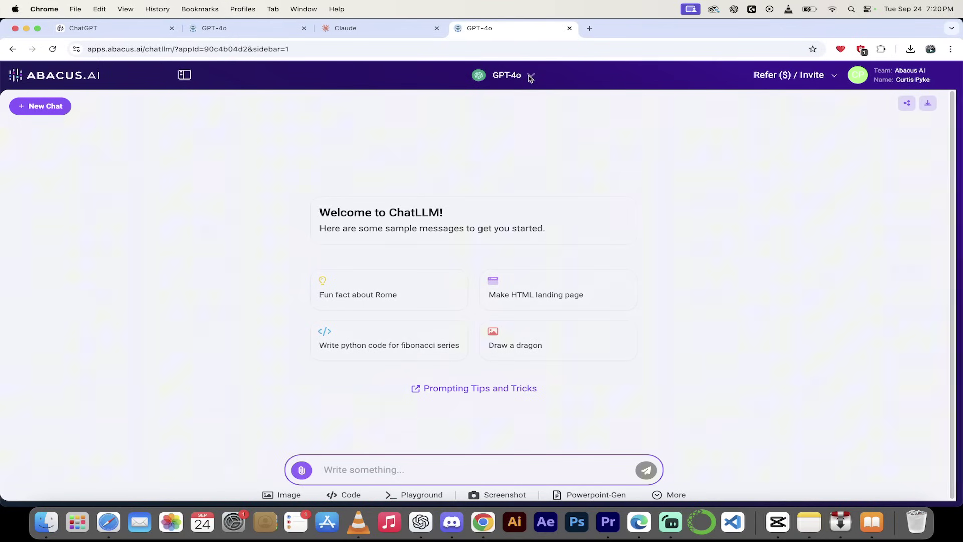
{"action": "left_click", "coordinate": [530, 77]}
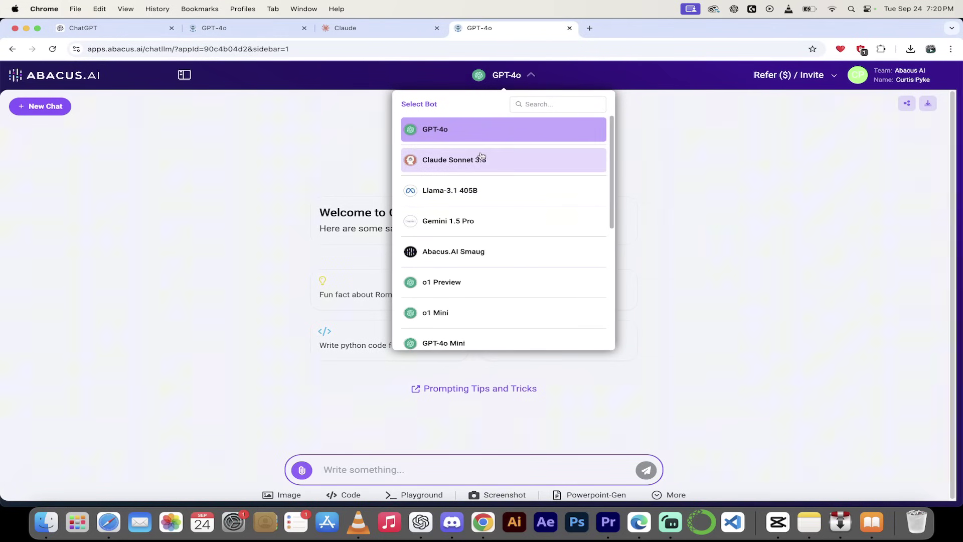
{"action": "scroll", "coordinate": [461, 224], "scroll_direction": "down", "scroll_amount": 2}
{"action": "scroll", "coordinate": [461, 224], "scroll_direction": "down", "scroll_amount": 2}
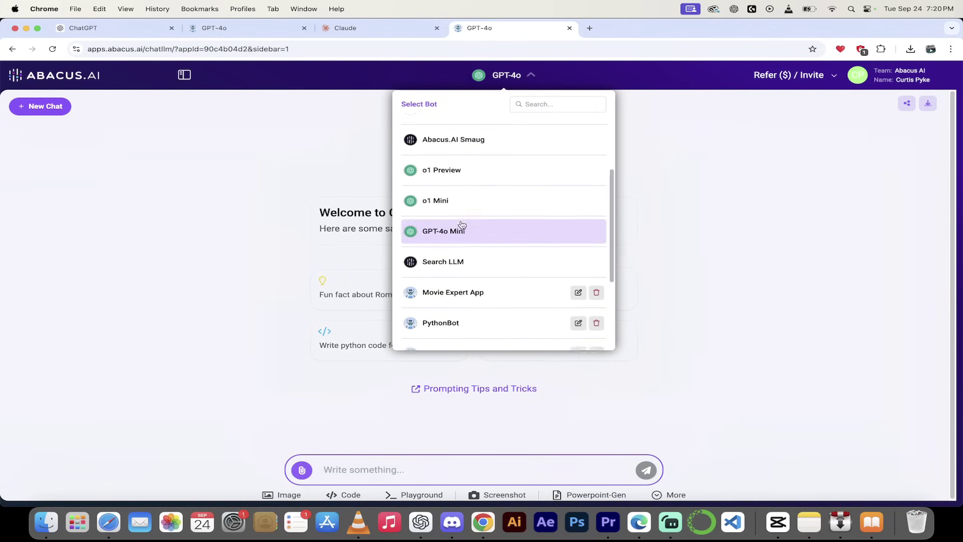
{"action": "scroll", "coordinate": [461, 224], "scroll_direction": "up", "scroll_amount": 4}
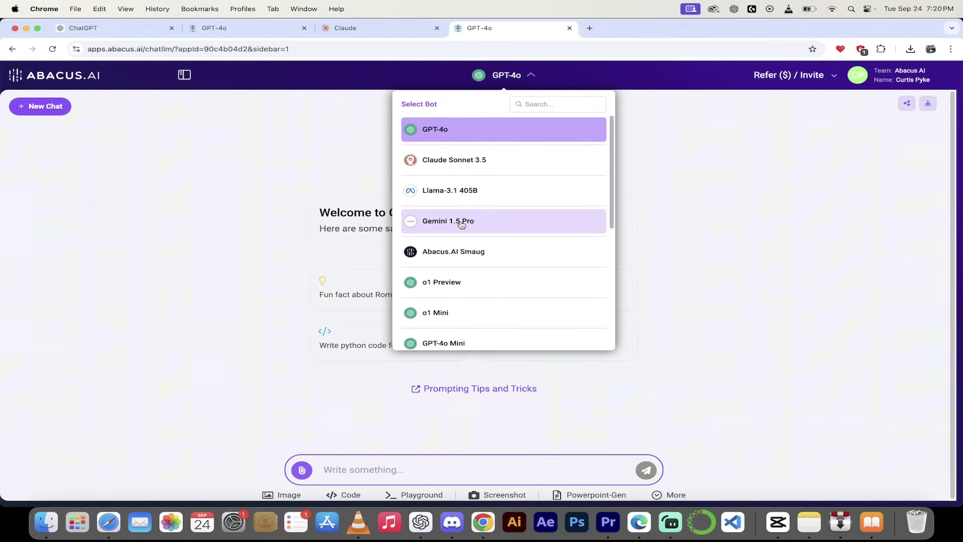
{"action": "scroll", "coordinate": [460, 182], "scroll_direction": "down", "scroll_amount": 1}
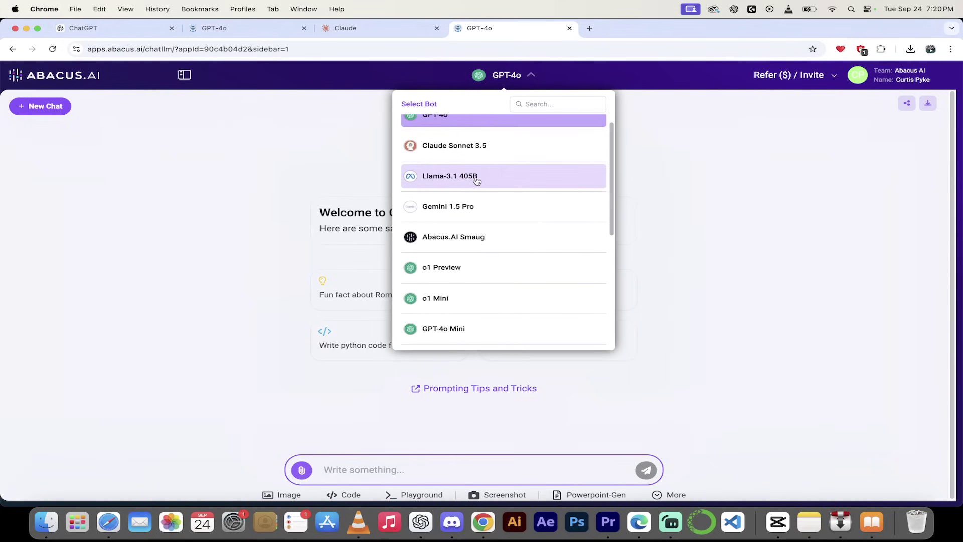
{"action": "scroll", "coordinate": [477, 181], "scroll_direction": "down", "scroll_amount": 2}
{"action": "scroll", "coordinate": [463, 217], "scroll_direction": "down", "scroll_amount": 2}
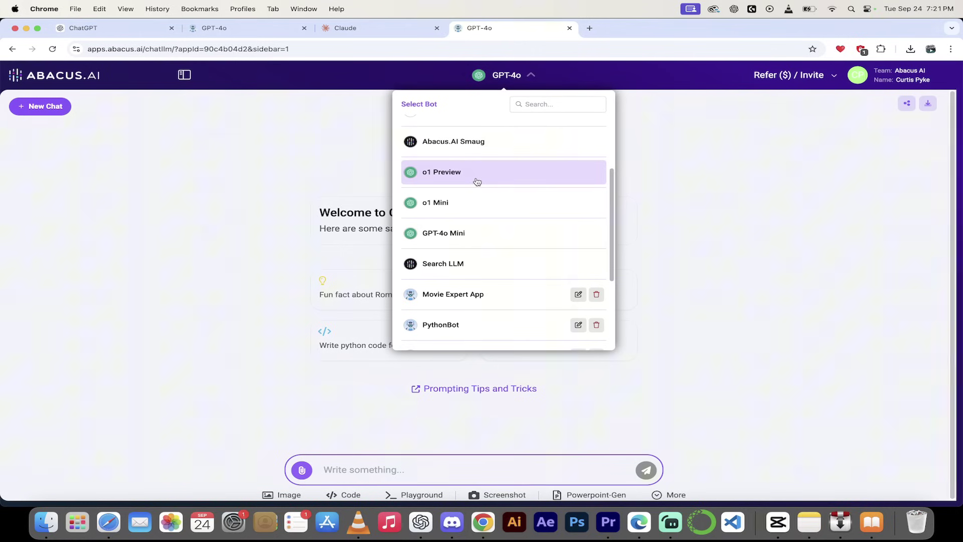
{"action": "scroll", "coordinate": [477, 182], "scroll_direction": "down", "scroll_amount": 5}
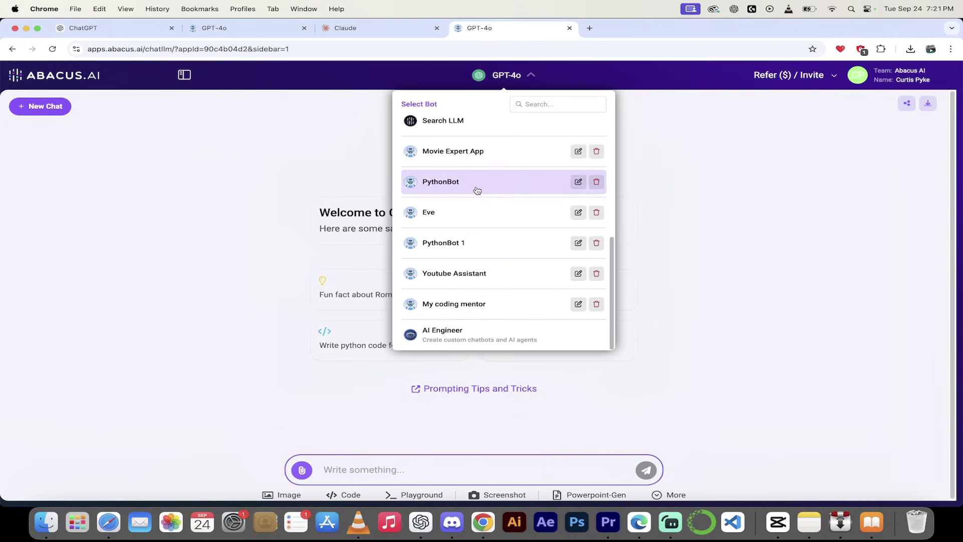
{"action": "scroll", "coordinate": [477, 185], "scroll_direction": "up", "scroll_amount": 1}
{"action": "scroll", "coordinate": [477, 191], "scroll_direction": "down", "scroll_amount": 1}
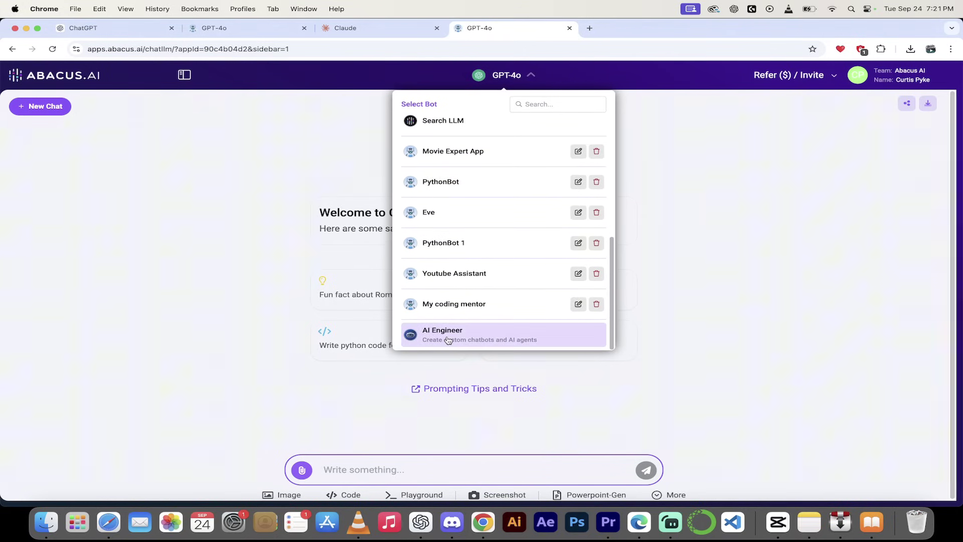
{"action": "scroll", "coordinate": [448, 339], "scroll_direction": "up", "scroll_amount": 4}
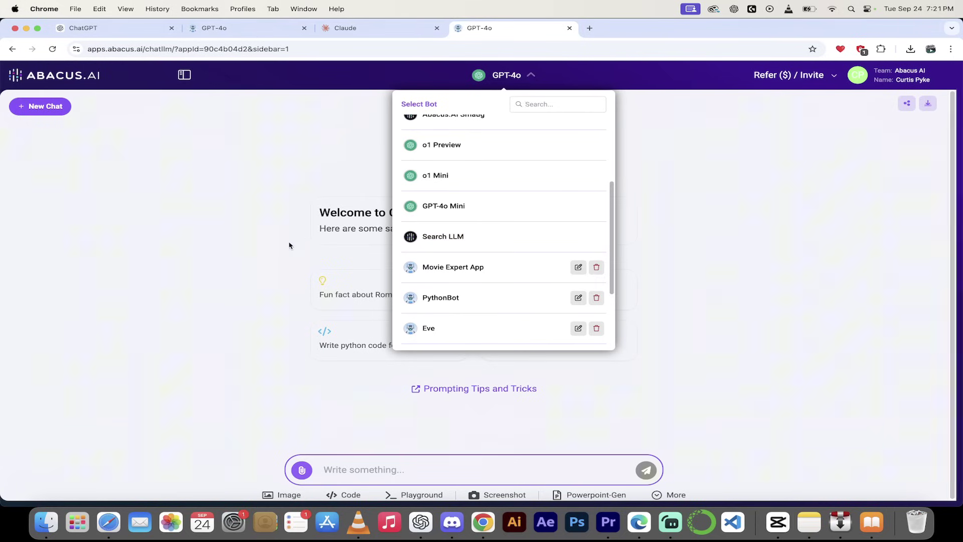
{"action": "left_click", "coordinate": [245, 259]}
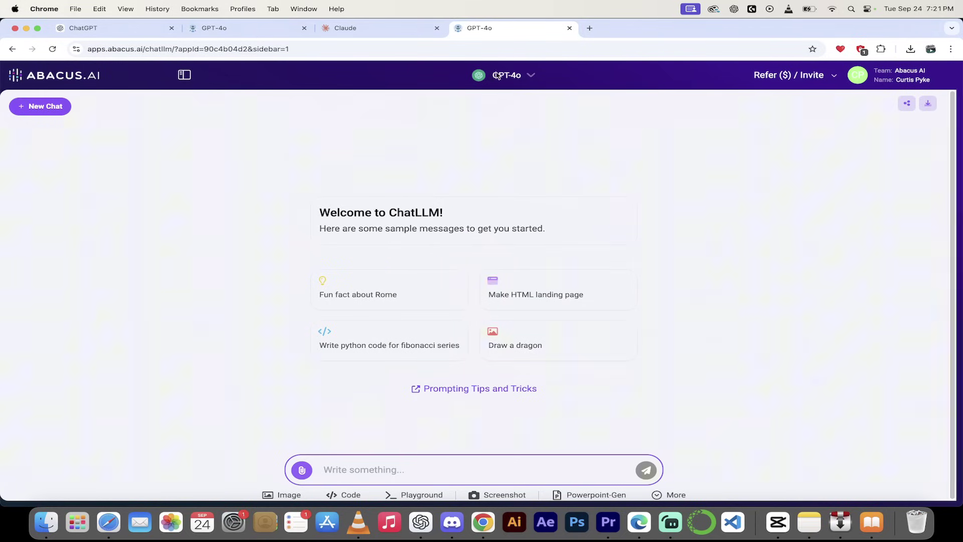
Step: Paste the 10x10 React/SVG survival game prompt, strip its leading '1. ', and send it
{"action": "left_click", "coordinate": [340, 464]}
{"action": "key", "text": "super+v"}
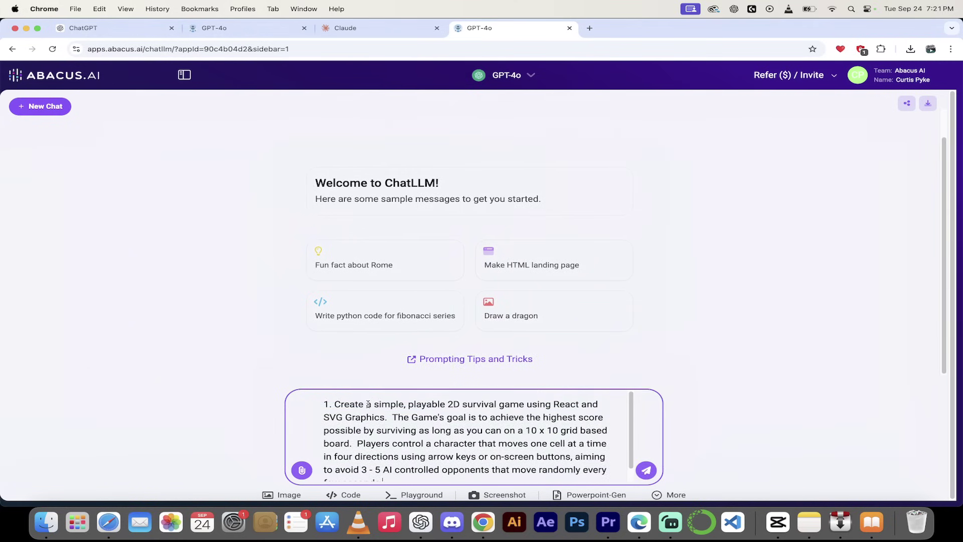
{"action": "left_click_drag", "start_coordinate": [334, 404], "coordinate": [304, 409]}
{"action": "key", "text": "BackSpace"}
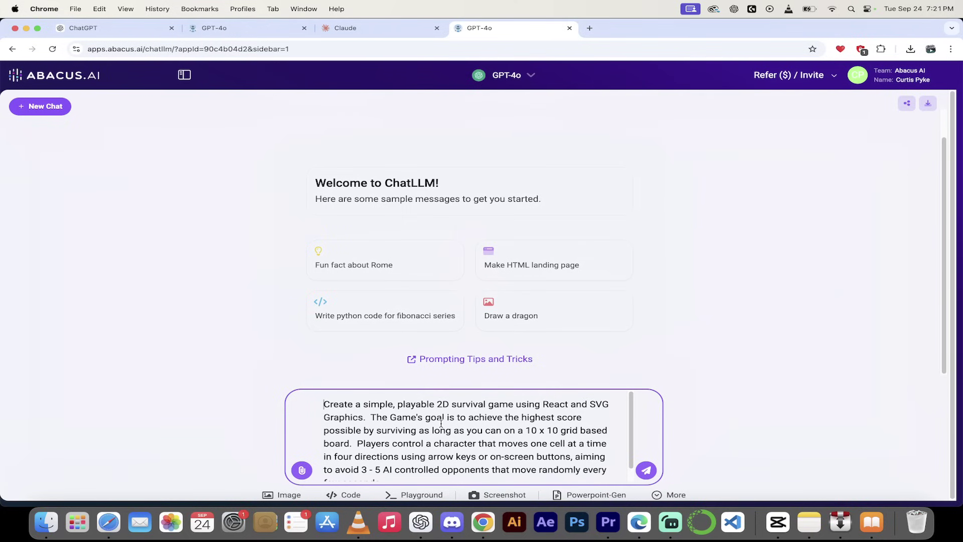
{"action": "scroll", "coordinate": [451, 423], "scroll_direction": "down", "scroll_amount": 1}
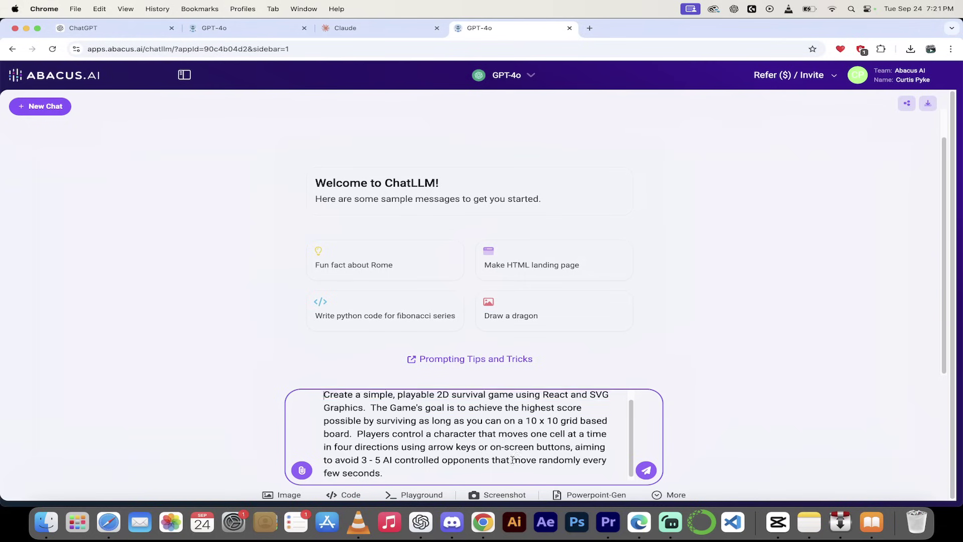
{"action": "scroll", "coordinate": [512, 459], "scroll_direction": "up", "scroll_amount": 1}
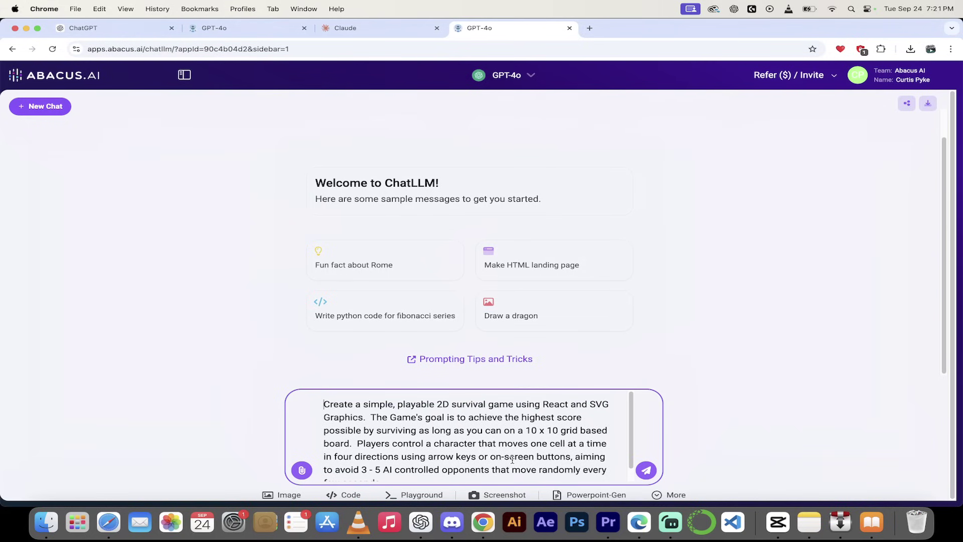
{"action": "scroll", "coordinate": [512, 460], "scroll_direction": "down", "scroll_amount": 1}
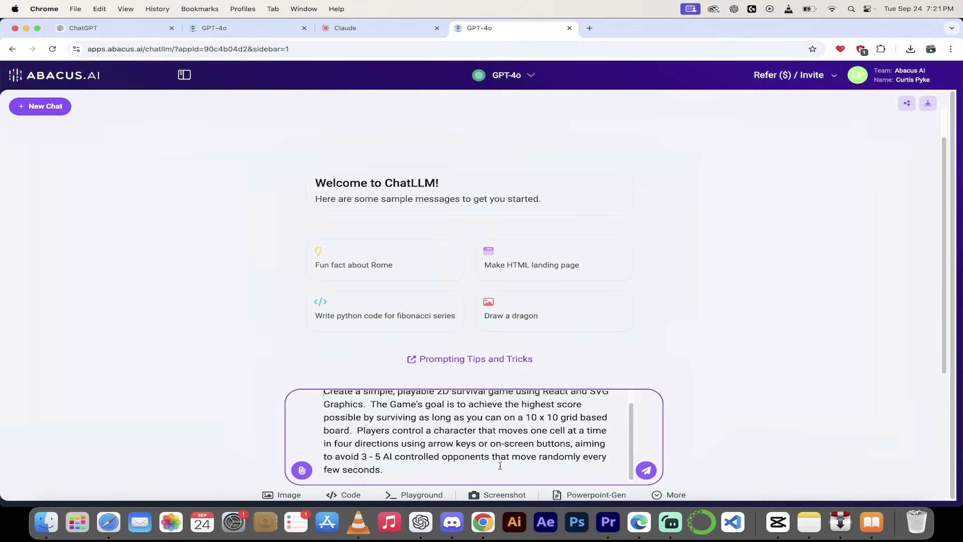
{"action": "key", "text": "Return"}
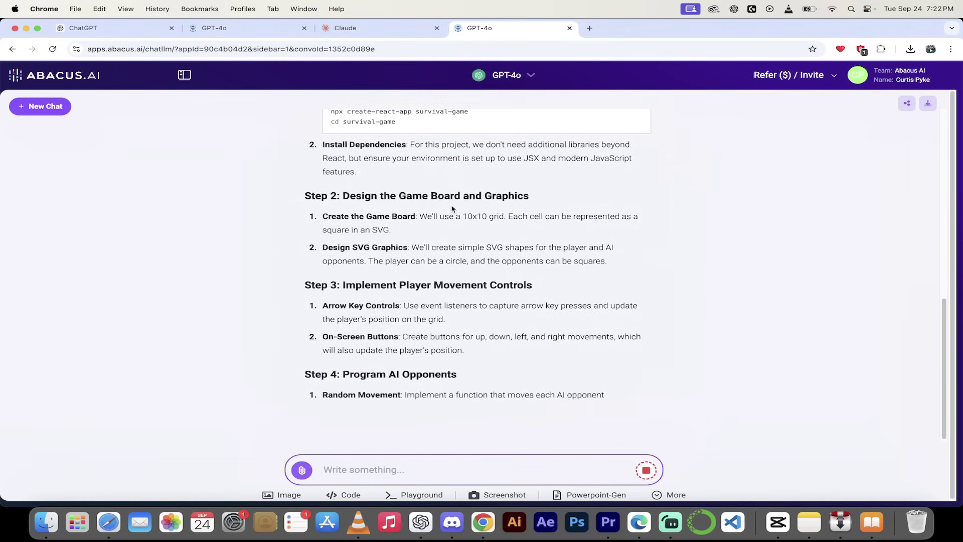
Step: Scroll through GPT-4o's streaming plan and JSX code until the game preview appears
{"action": "scroll", "coordinate": [441, 198], "scroll_direction": "up", "scroll_amount": 10}
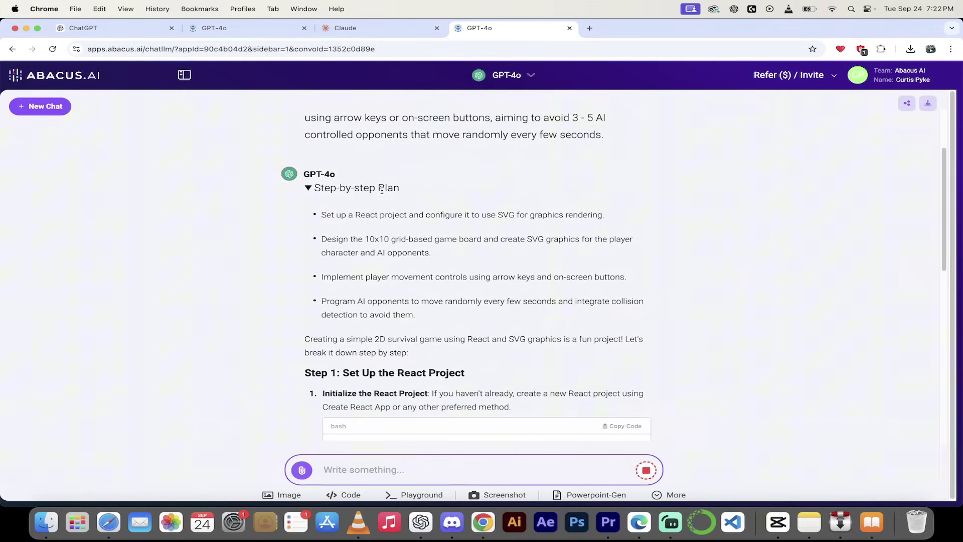
{"action": "scroll", "coordinate": [382, 189], "scroll_direction": "up", "scroll_amount": 4}
{"action": "scroll", "coordinate": [382, 193], "scroll_direction": "down", "scroll_amount": 5}
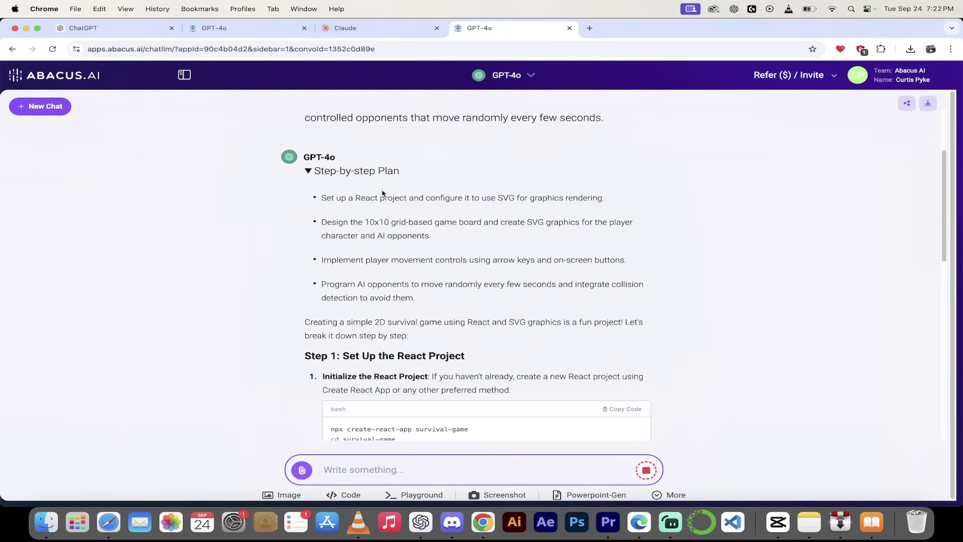
{"action": "scroll", "coordinate": [390, 185], "scroll_direction": "down", "scroll_amount": 5}
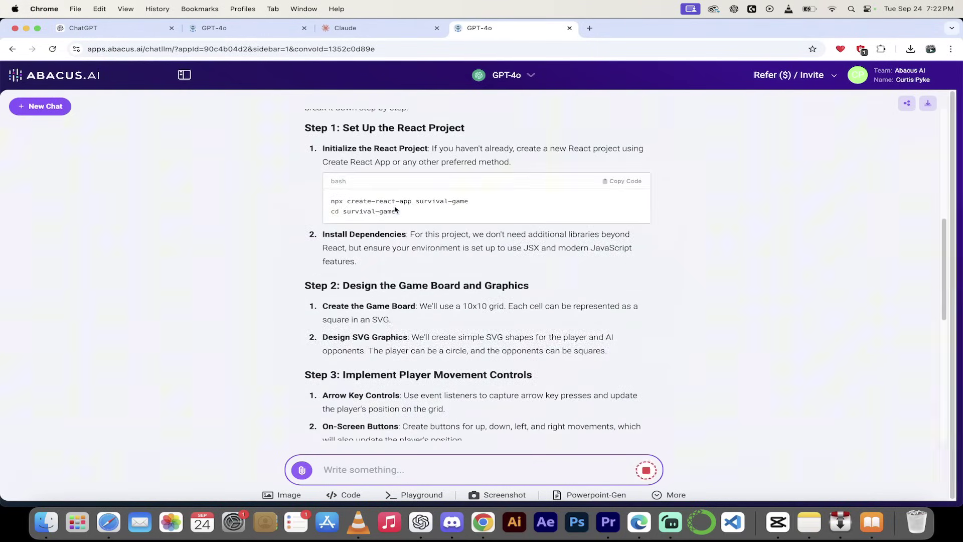
{"action": "scroll", "coordinate": [395, 210], "scroll_direction": "down", "scroll_amount": 3}
{"action": "scroll", "coordinate": [394, 215], "scroll_direction": "up", "scroll_amount": 4}
{"action": "scroll", "coordinate": [393, 230], "scroll_direction": "down", "scroll_amount": 10}
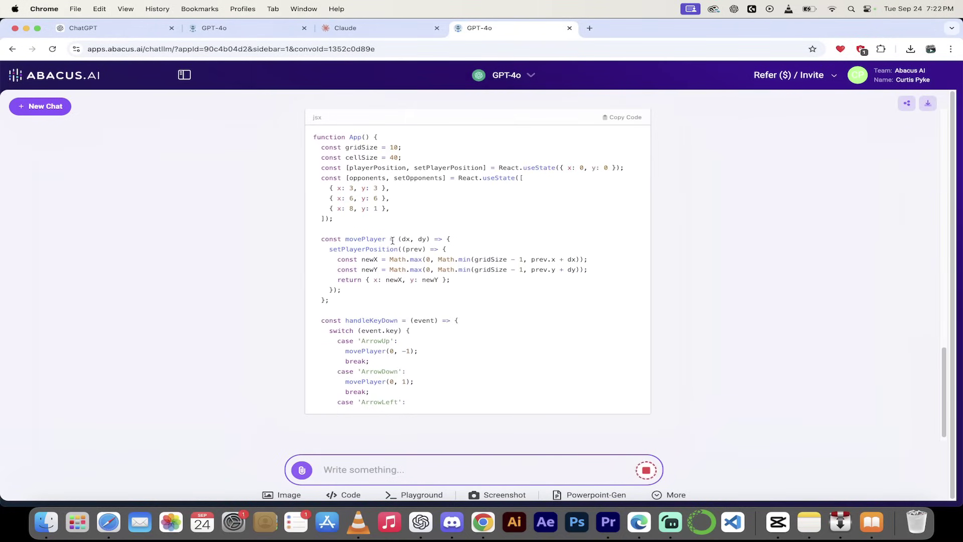
{"action": "scroll", "coordinate": [412, 280], "scroll_direction": "up", "scroll_amount": 6}
{"action": "scroll", "coordinate": [414, 279], "scroll_direction": "down", "scroll_amount": 3}
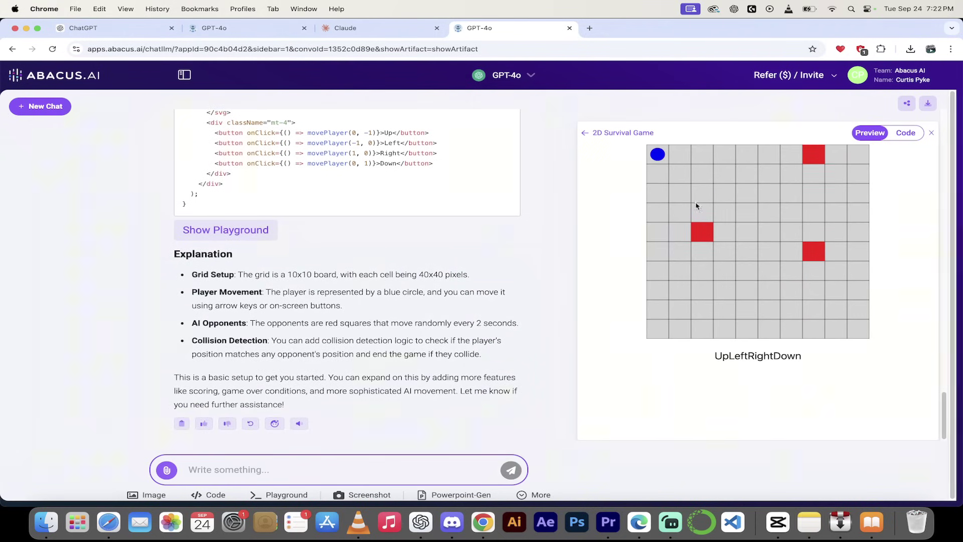
Step: Move the blue player right and down from the top-left corner into a red opponent
{"action": "key", "text": "Right"}
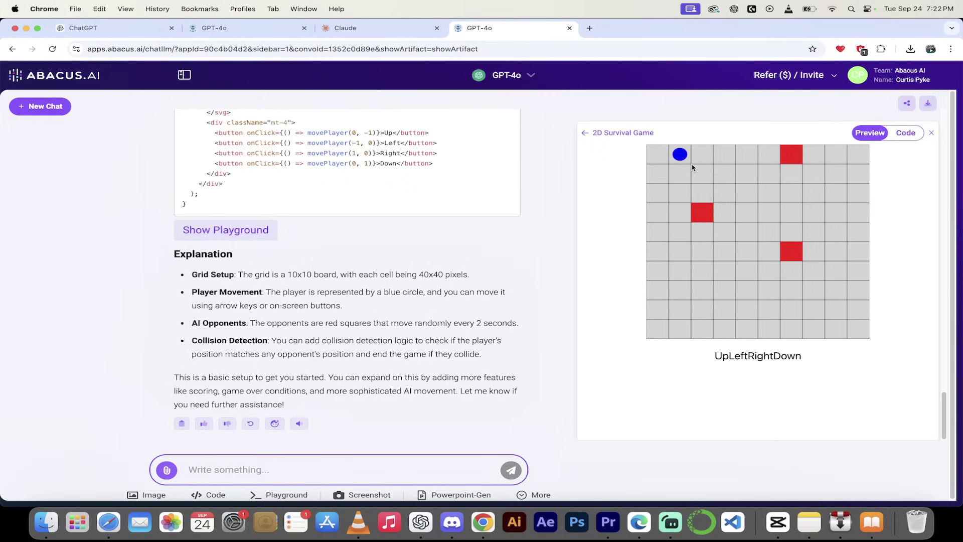
{"action": "key", "text": "Down"}
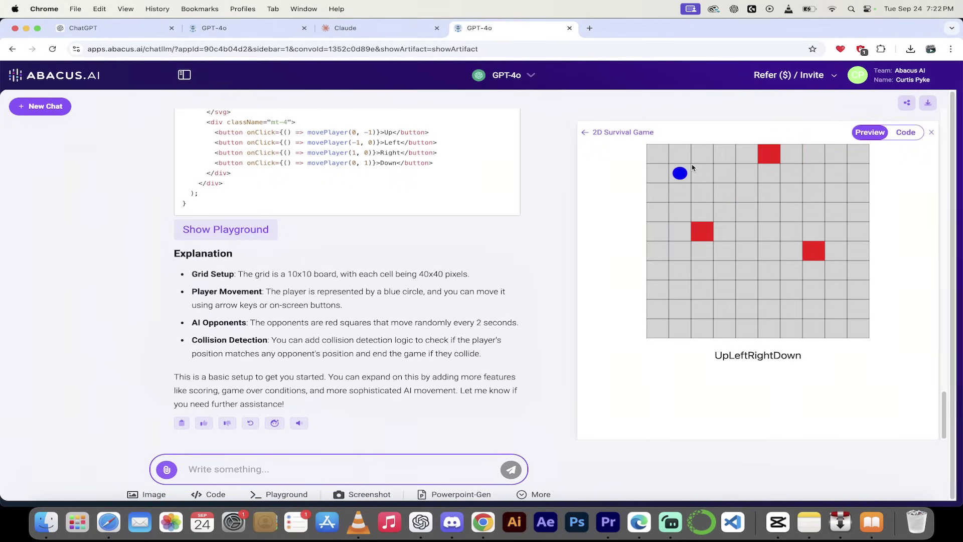
{"action": "key", "text": "Right"}
{"action": "key", "text": "Down"}
{"action": "key", "text": "Right"}
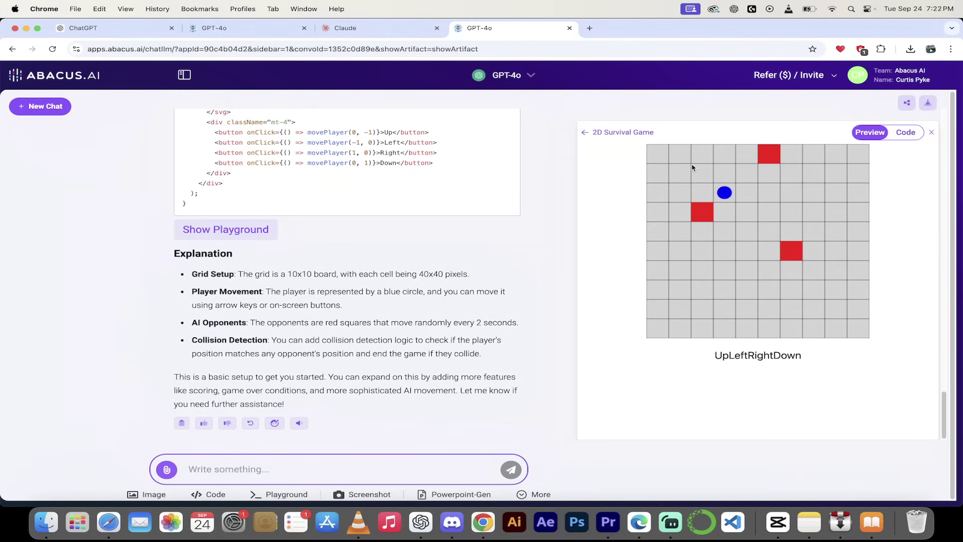
{"action": "key", "text": "Down"}
{"action": "key", "text": "Down"}
{"action": "key", "text": "Right"}
{"action": "key", "text": "Right"}
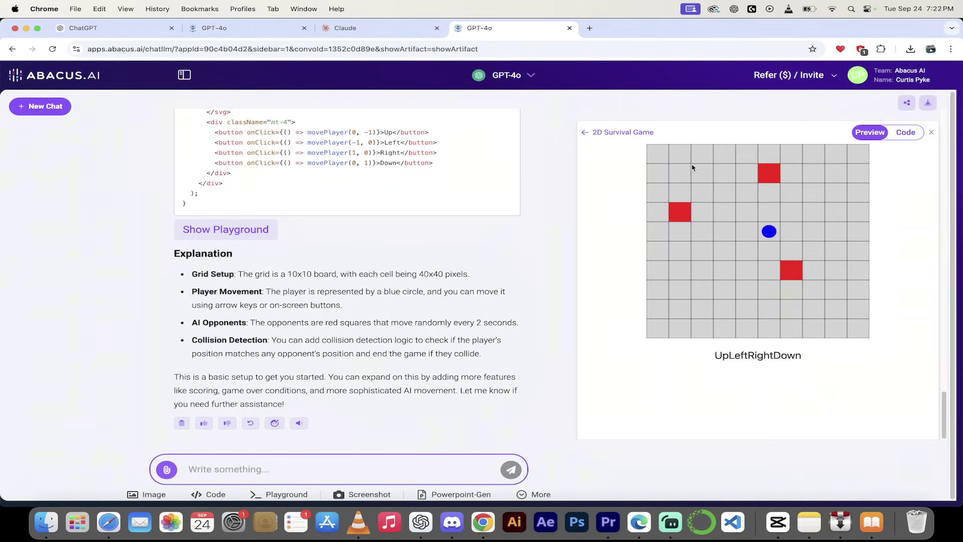
{"action": "key", "text": "Right"}
{"action": "key", "text": "Down"}
{"action": "key", "text": "Left"}
{"action": "key", "text": "Right"}
{"action": "key", "text": "Down"}
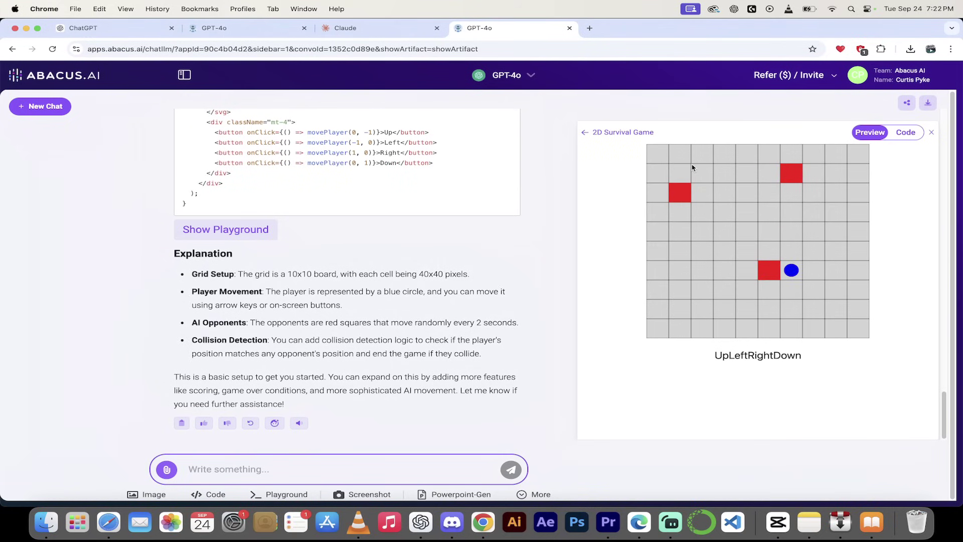
{"action": "key", "text": "Left"}
{"action": "key", "text": "Down"}
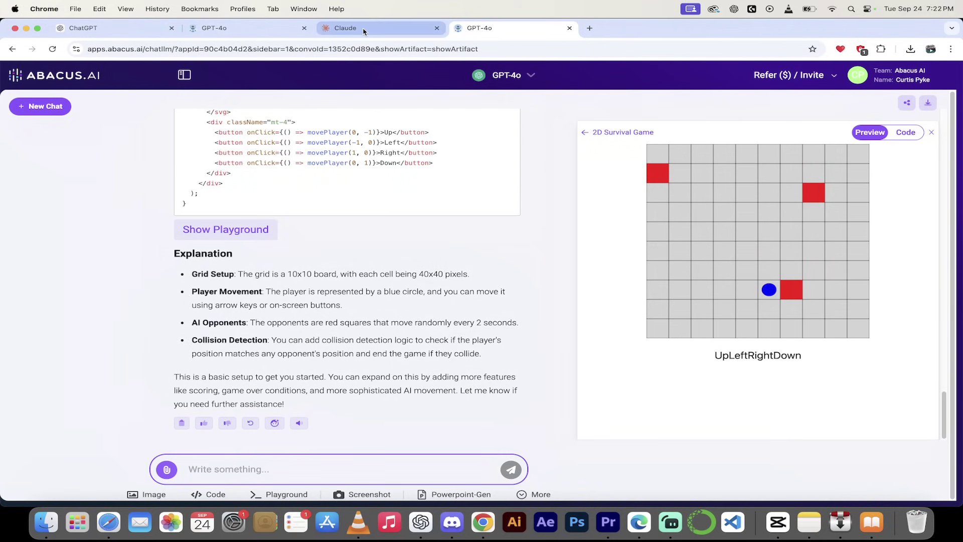
Step: Paste the survival game prompt into the new Claude chat, drop the numbering, and send it
{"action": "left_click", "coordinate": [423, 28]}
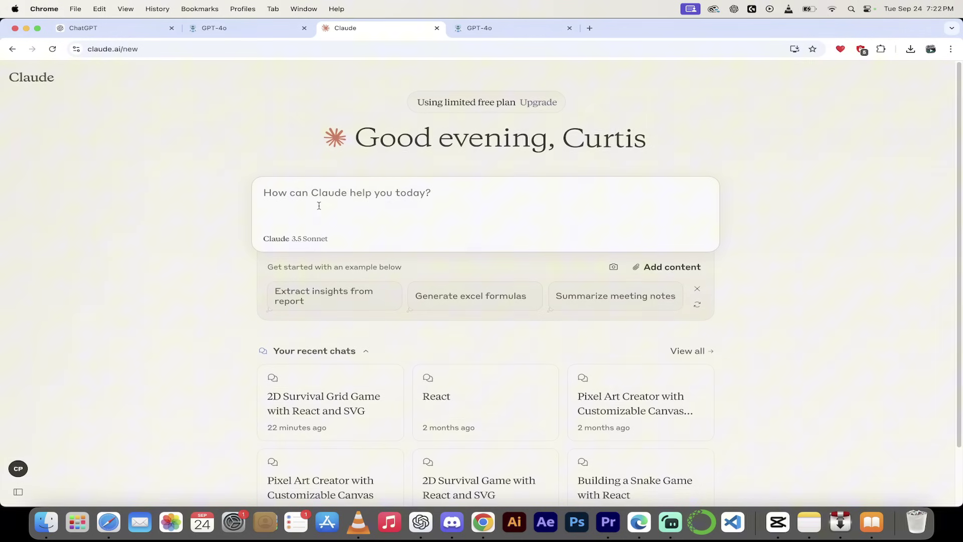
{"action": "left_click", "coordinate": [333, 198]}
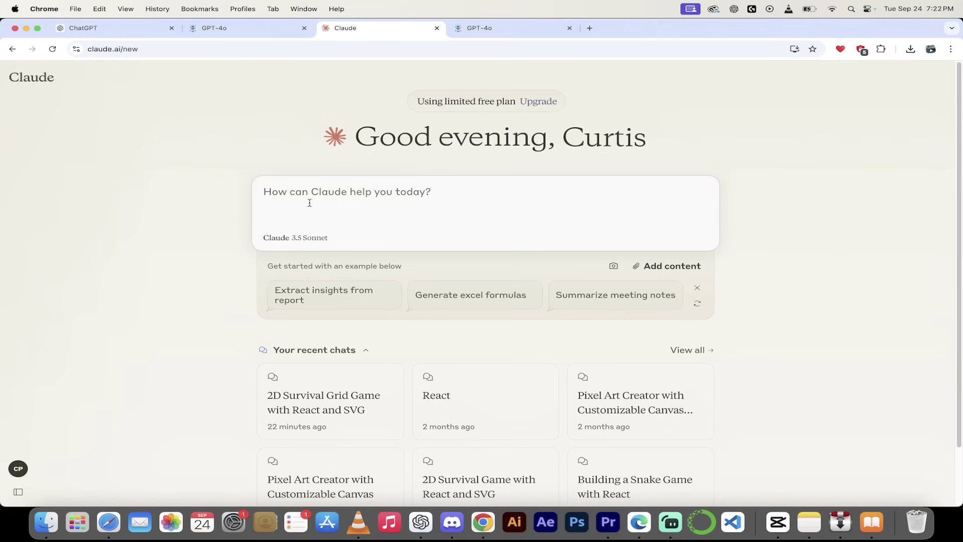
{"action": "type", "text": "1. Create a simple, playable 2D survival game using React and SVG Graphics. The Game's goal is to achieve the highest score possible by surviving as long as you can on a 10 x 10 grid based board.  Players control a character that moves one cell at a time in four directions using arrow keys or on-screen buttons, aiming to avoid 3 - 5 AI controlled opponents that move randomly every few seconds."}
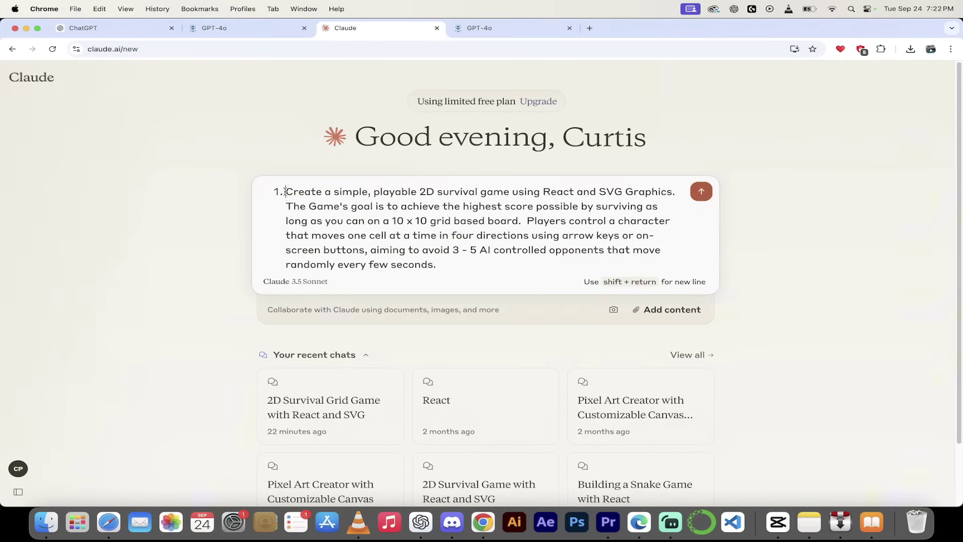
{"action": "key", "text": "BackSpace"}
{"action": "key", "text": "Return"}
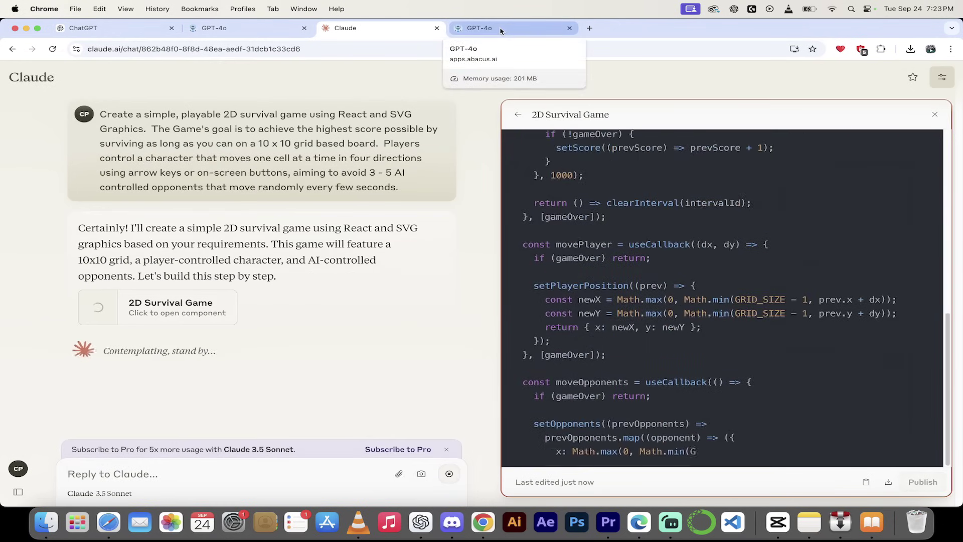
Step: Compare Claude's game artifact with the GPT-4o ChatLLM chat, ending on GPT-4o
{"action": "left_click", "coordinate": [501, 31]}
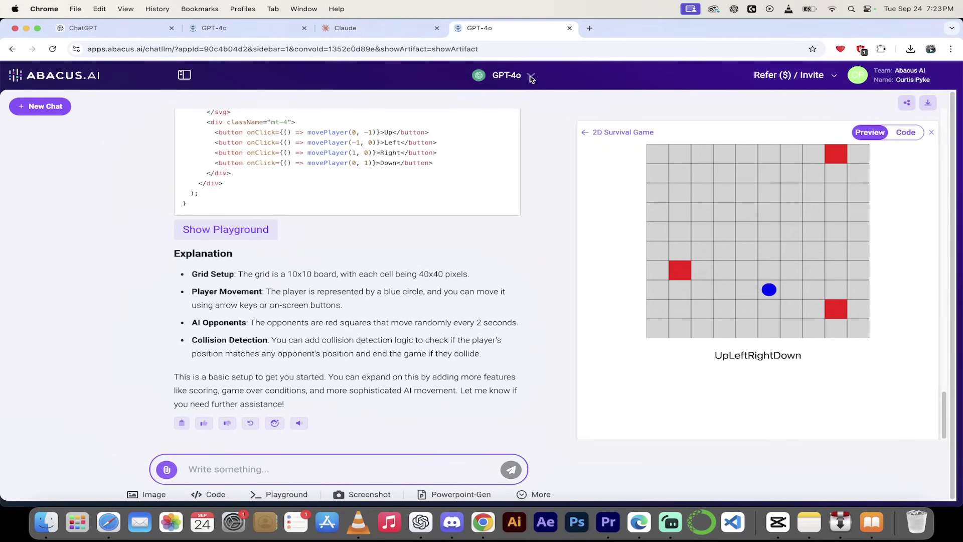
{"action": "left_click", "coordinate": [381, 28]}
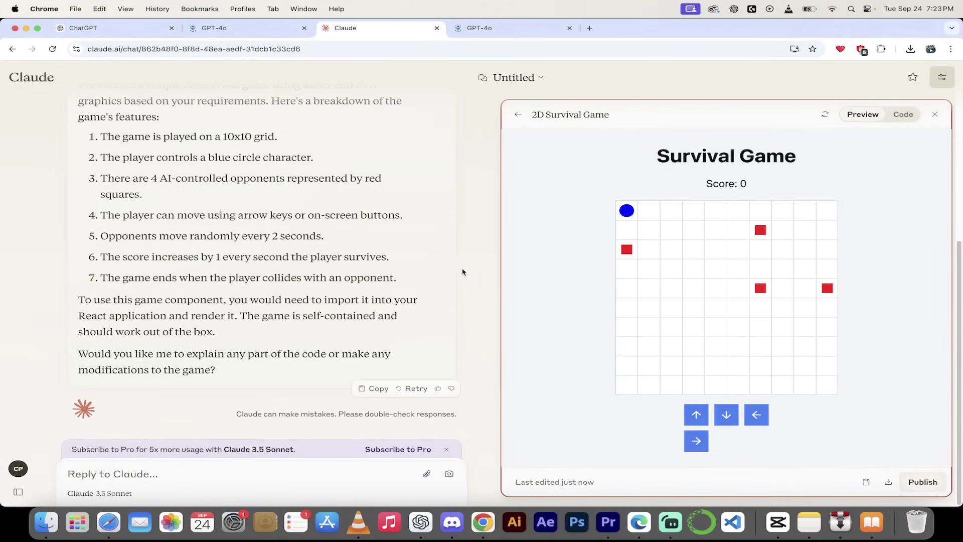
{"action": "left_click", "coordinate": [493, 29]}
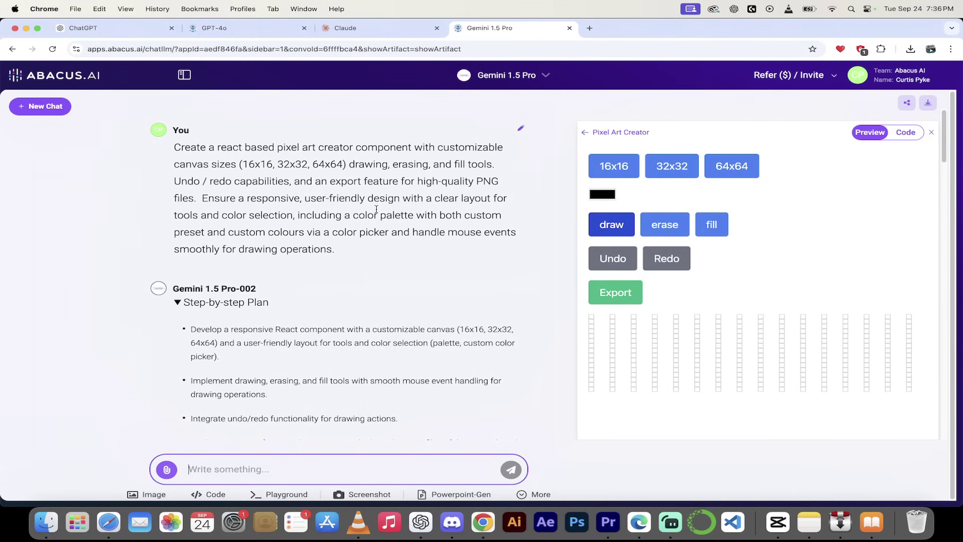
Step: Review the Gemini 1.5 Pro pixel art prompt and check the model list without changing it
{"action": "scroll", "coordinate": [376, 208], "scroll_direction": "down", "scroll_amount": 1}
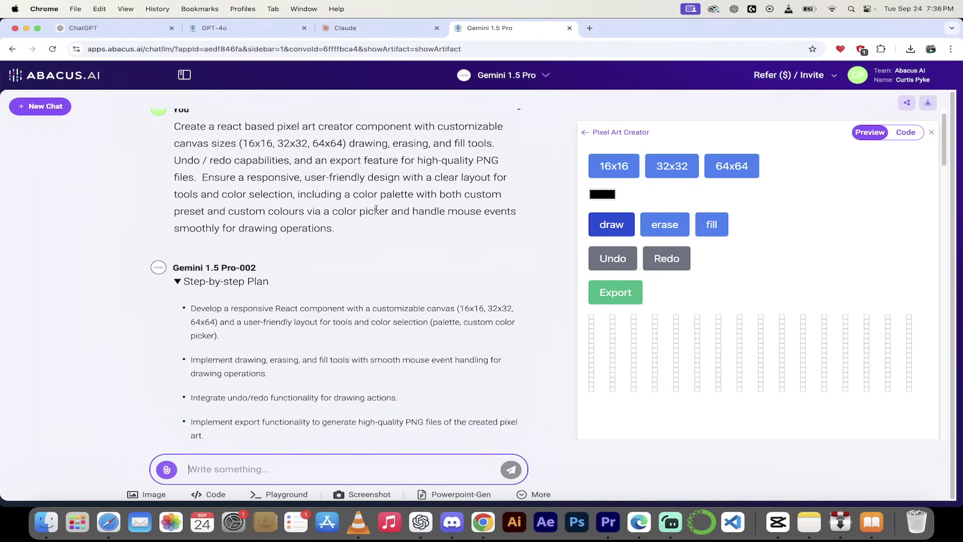
{"action": "scroll", "coordinate": [376, 209], "scroll_direction": "up", "scroll_amount": 1}
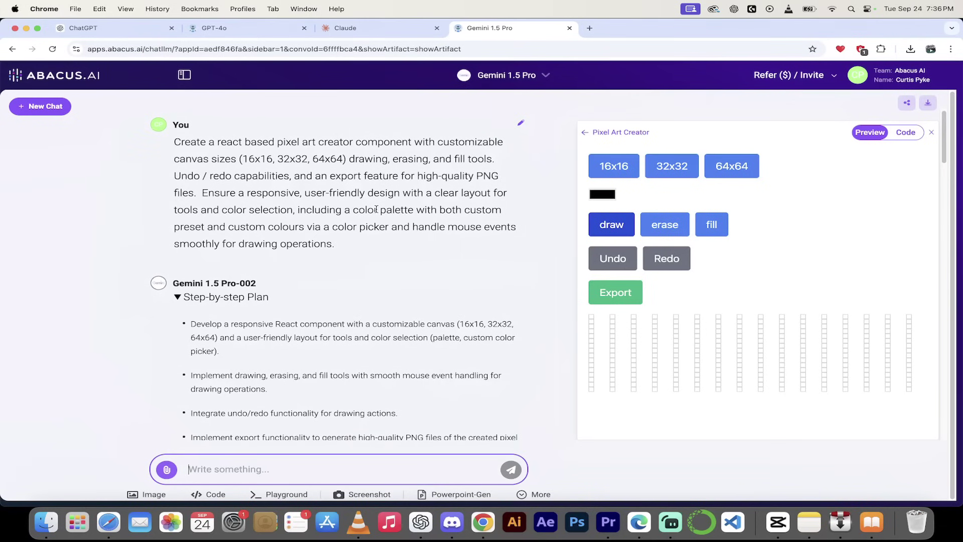
{"action": "scroll", "coordinate": [376, 210], "scroll_direction": "down", "scroll_amount": 1}
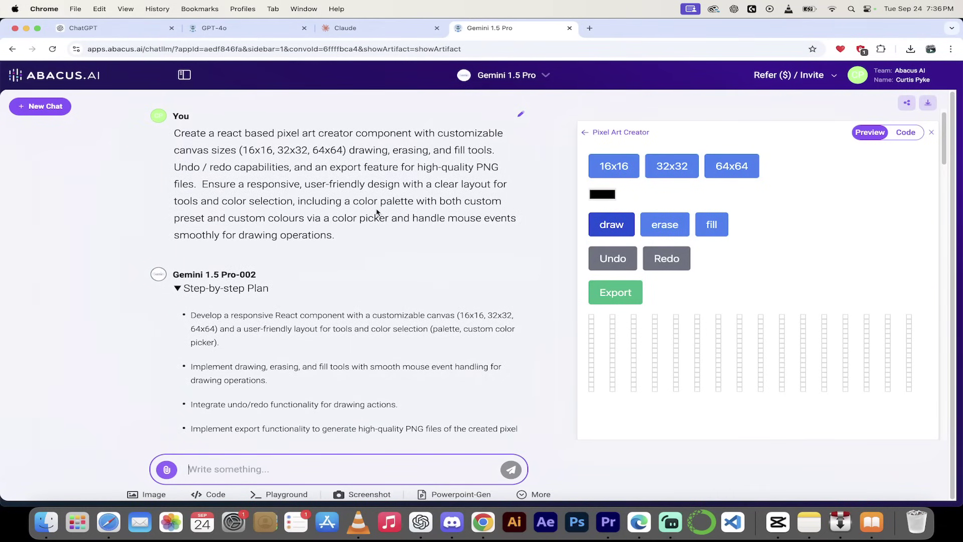
{"action": "scroll", "coordinate": [377, 211], "scroll_direction": "down", "scroll_amount": 1}
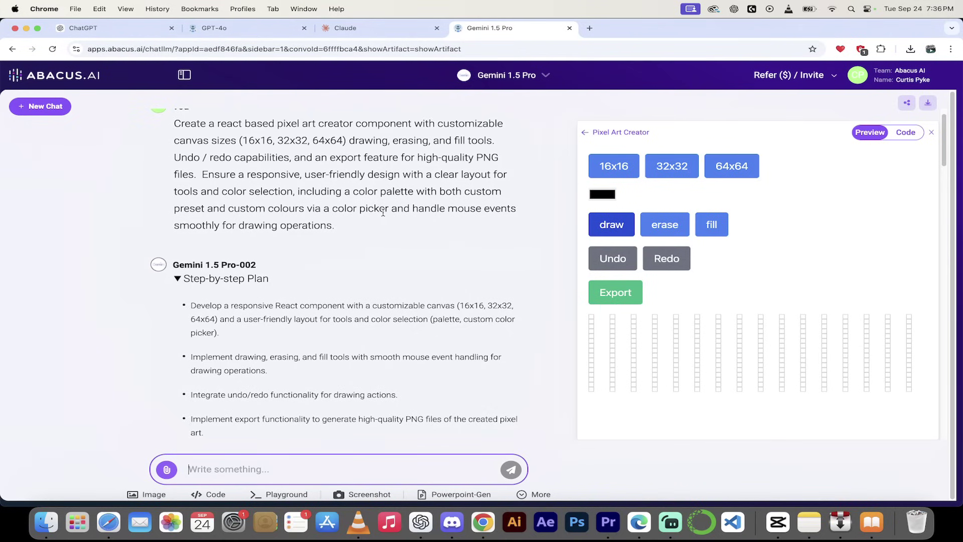
{"action": "scroll", "coordinate": [383, 213], "scroll_direction": "up", "scroll_amount": 2}
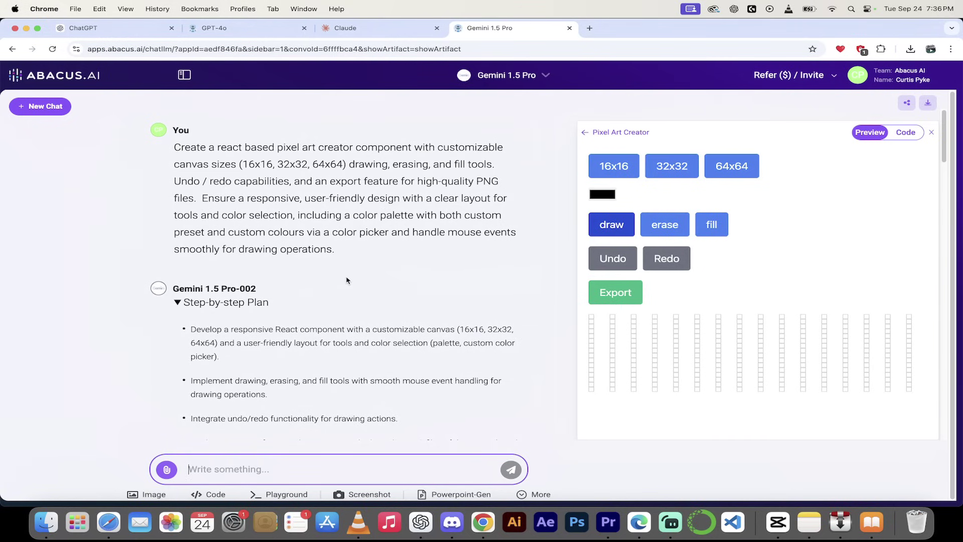
{"action": "left_click", "coordinate": [549, 77]}
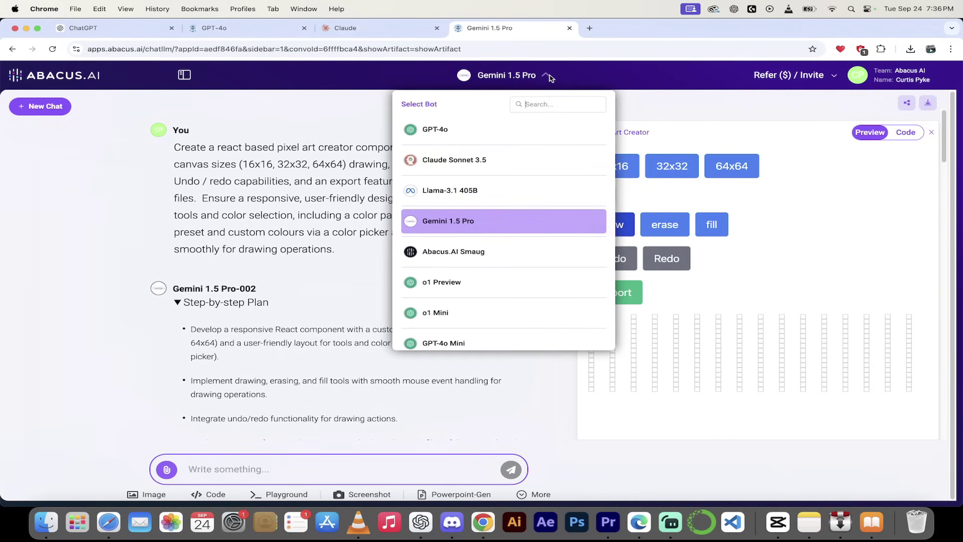
{"action": "left_click", "coordinate": [332, 249]}
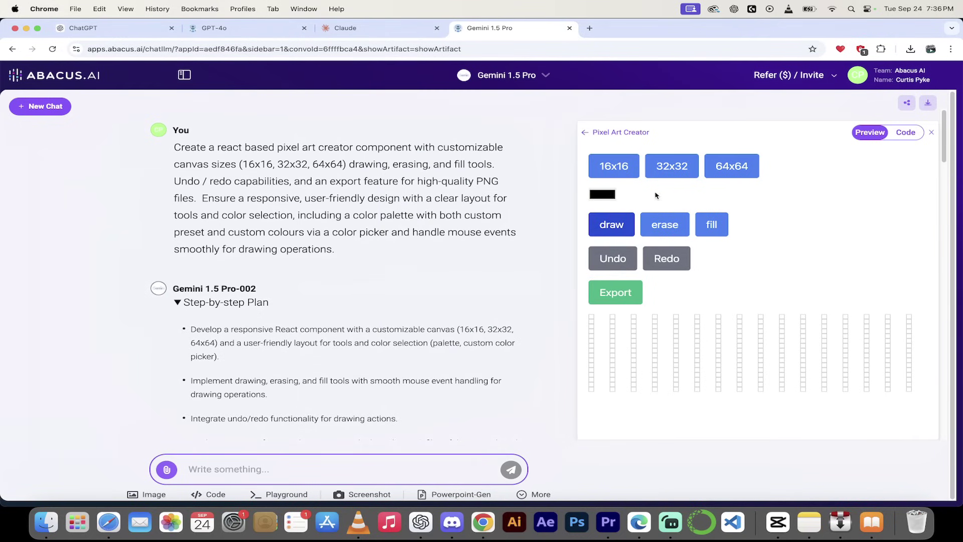
Step: Try the 32x32, 64x64 and 16x16 canvases, then set the drawing colour to pure red
{"action": "left_click", "coordinate": [681, 168]}
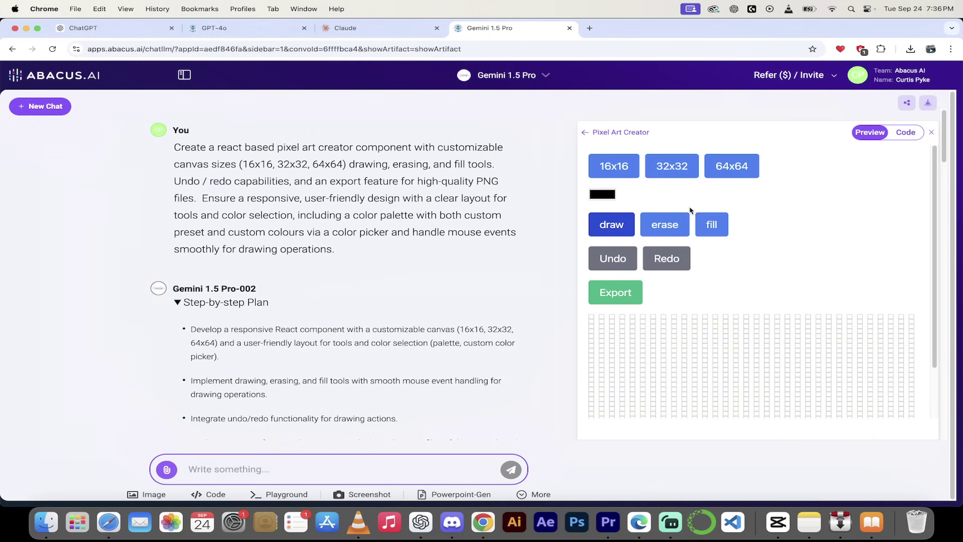
{"action": "left_click", "coordinate": [732, 168]}
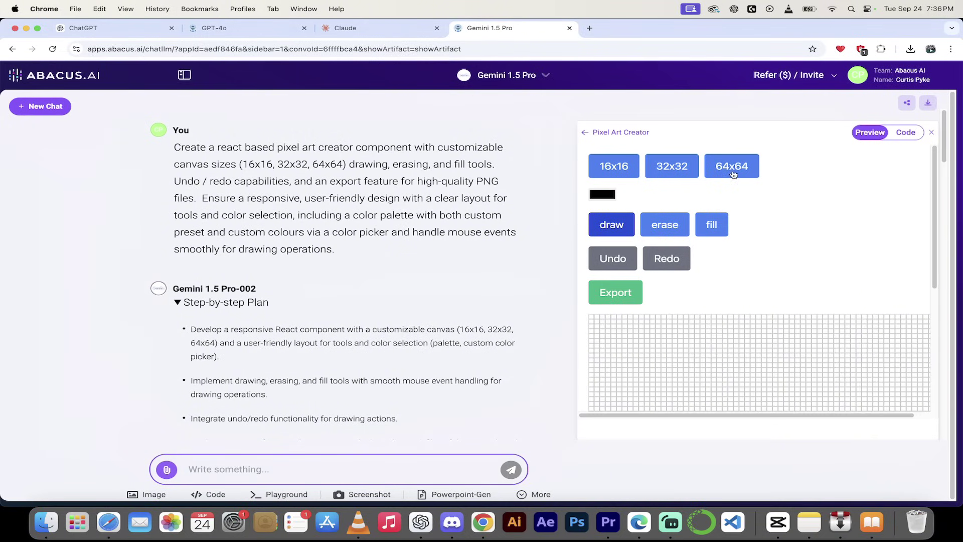
{"action": "left_click", "coordinate": [613, 169]}
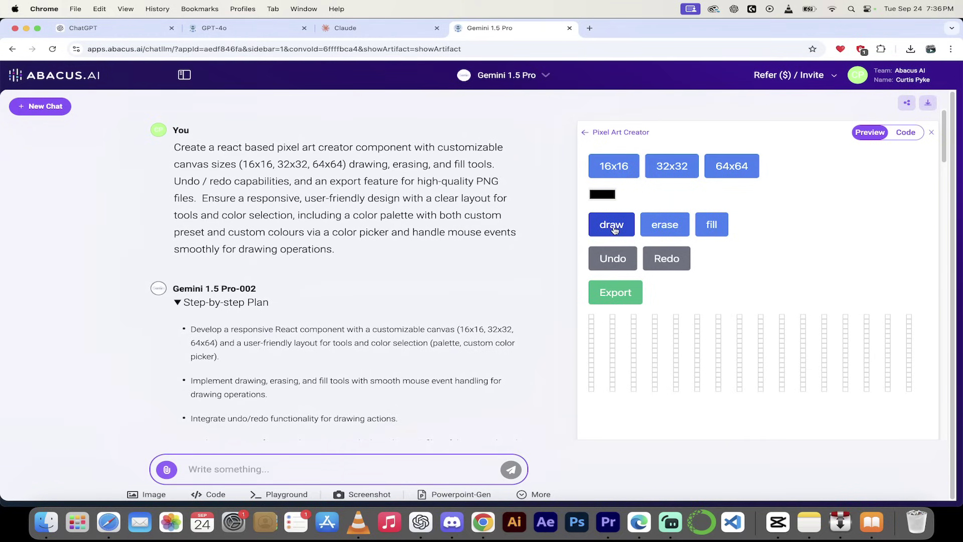
{"action": "left_click", "coordinate": [604, 195]}
{"action": "left_click_drag", "start_coordinate": [659, 238], "coordinate": [722, 203]}
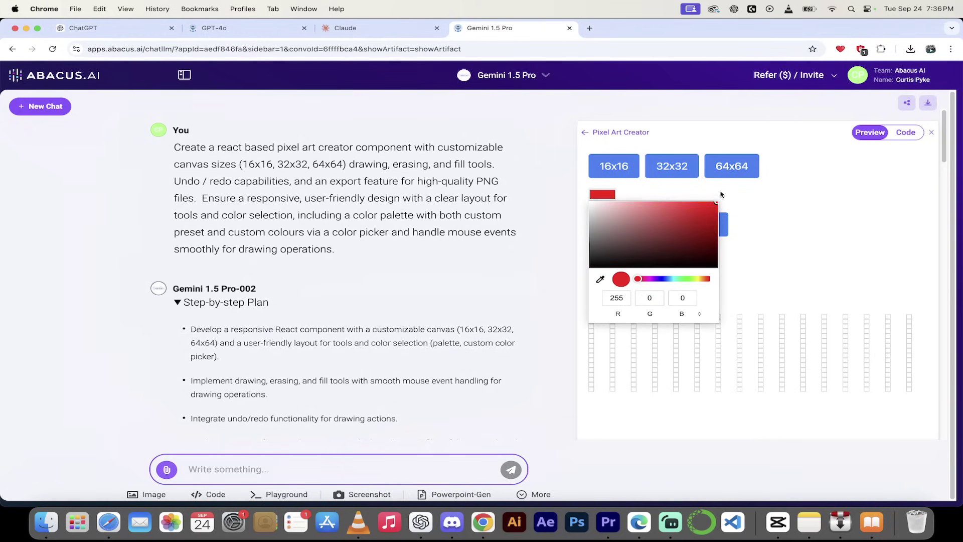
{"action": "left_click", "coordinate": [720, 195]}
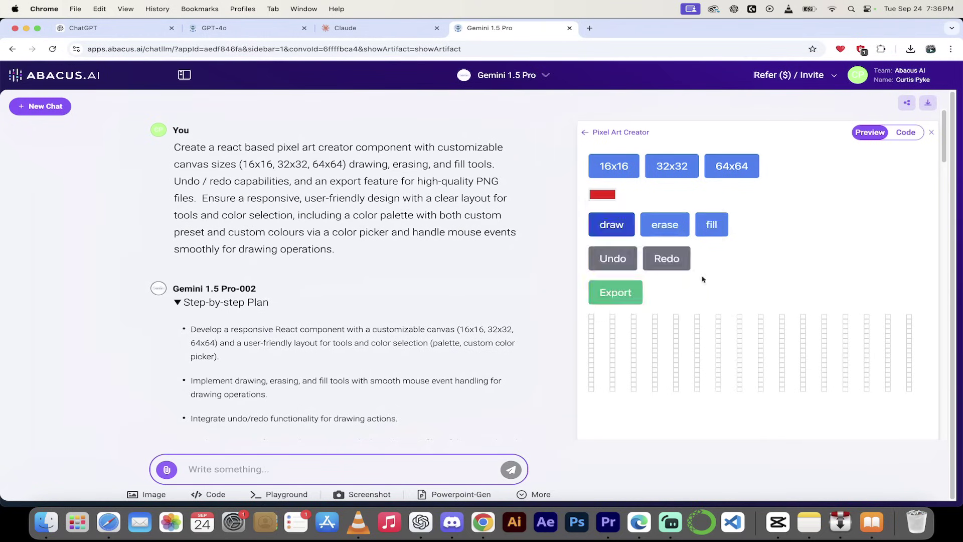
Step: Paint red pixels on the 16x16 canvas and again on the 32x32 canvas
{"action": "left_click", "coordinate": [697, 340]}
{"action": "left_click", "coordinate": [684, 175]}
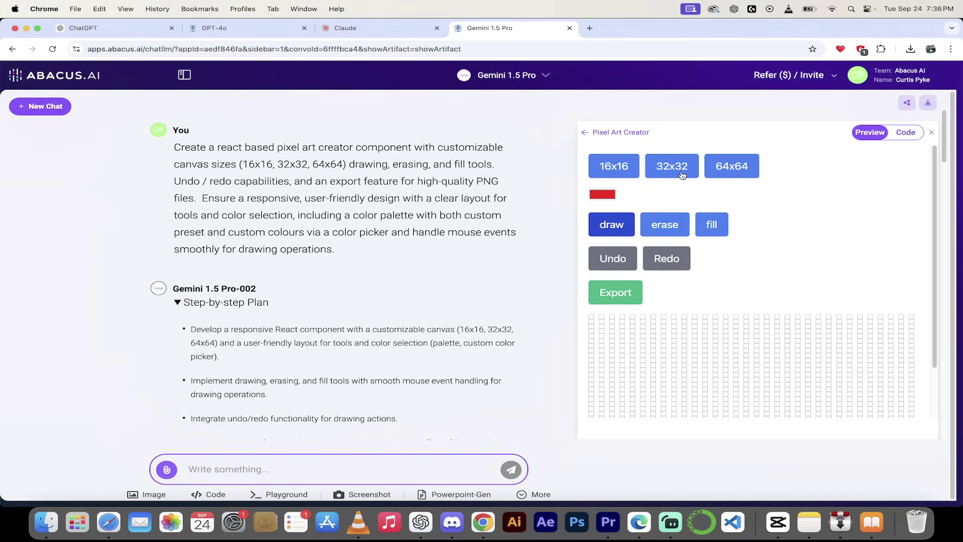
{"action": "left_click", "coordinate": [663, 317]}
Step: Send the pixel art creator prompt in the Claude chat
{"action": "left_click", "coordinate": [369, 30]}
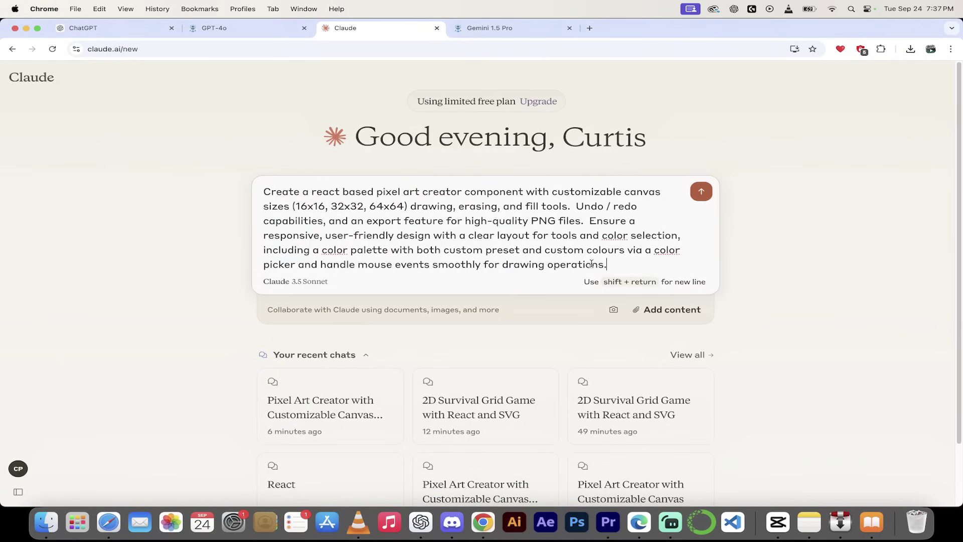
{"action": "key", "text": "Return"}
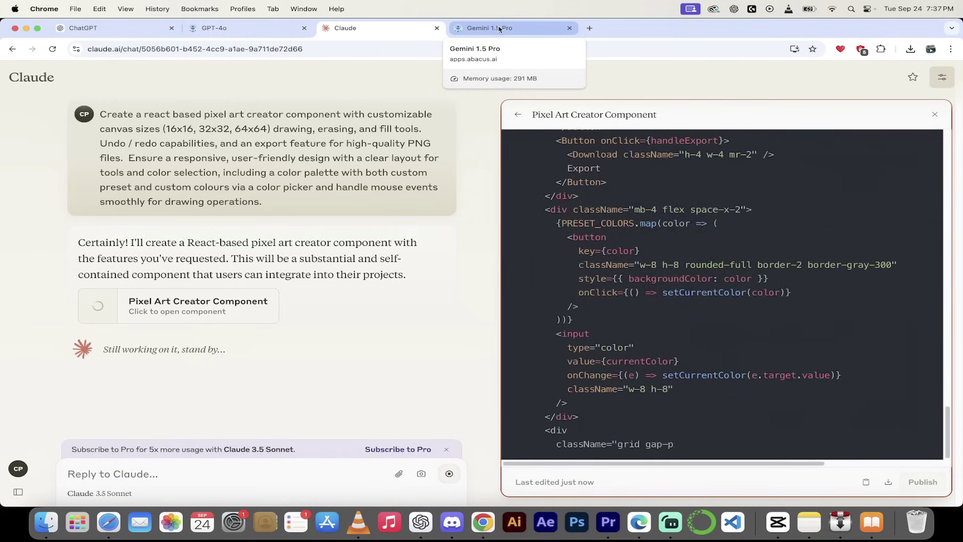
Step: Inspect the Gemini Pixel Art Creator's code view and copy its JSX source
{"action": "left_click", "coordinate": [499, 28]}
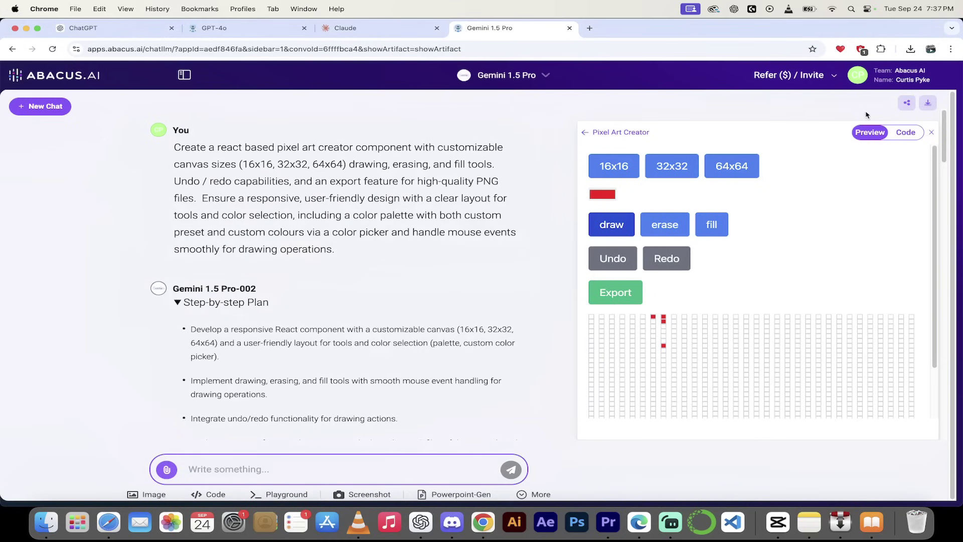
{"action": "left_click", "coordinate": [904, 136]}
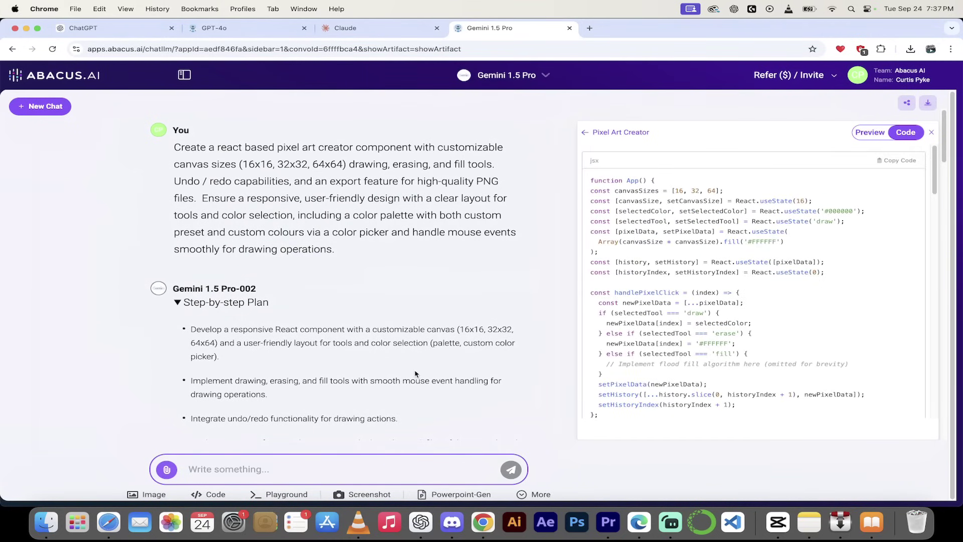
{"action": "scroll", "coordinate": [415, 373], "scroll_direction": "down", "scroll_amount": 15}
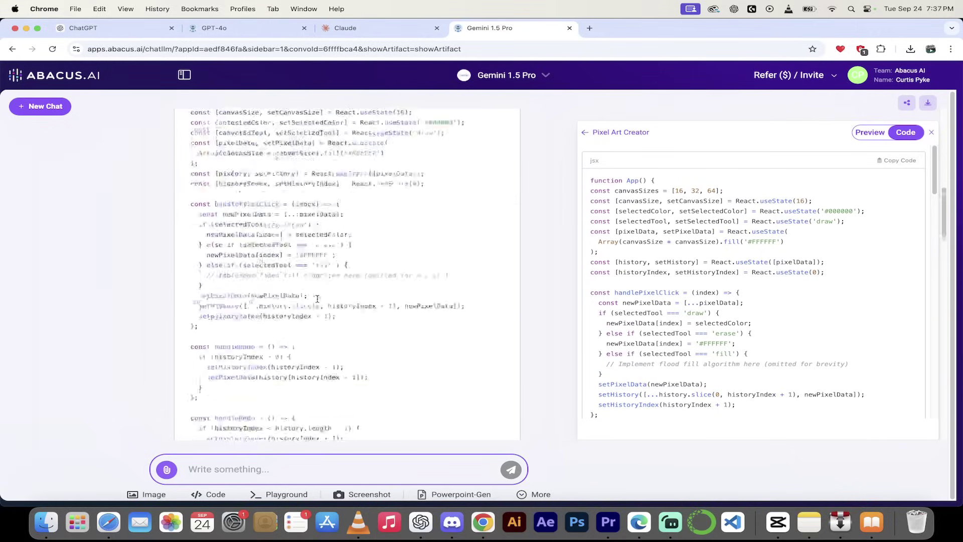
{"action": "scroll", "coordinate": [317, 299], "scroll_direction": "down", "scroll_amount": 10}
{"action": "left_click", "coordinate": [863, 136]}
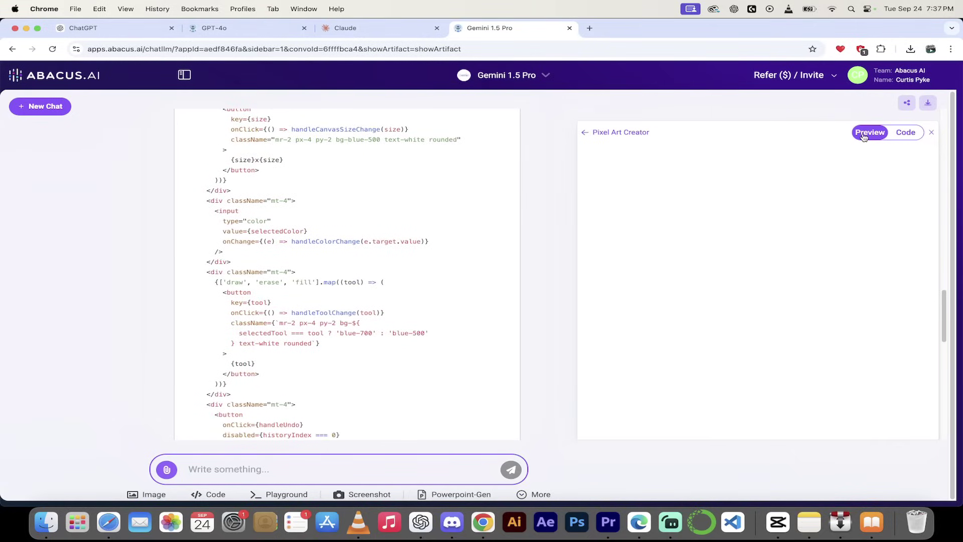
{"action": "left_click", "coordinate": [905, 134]}
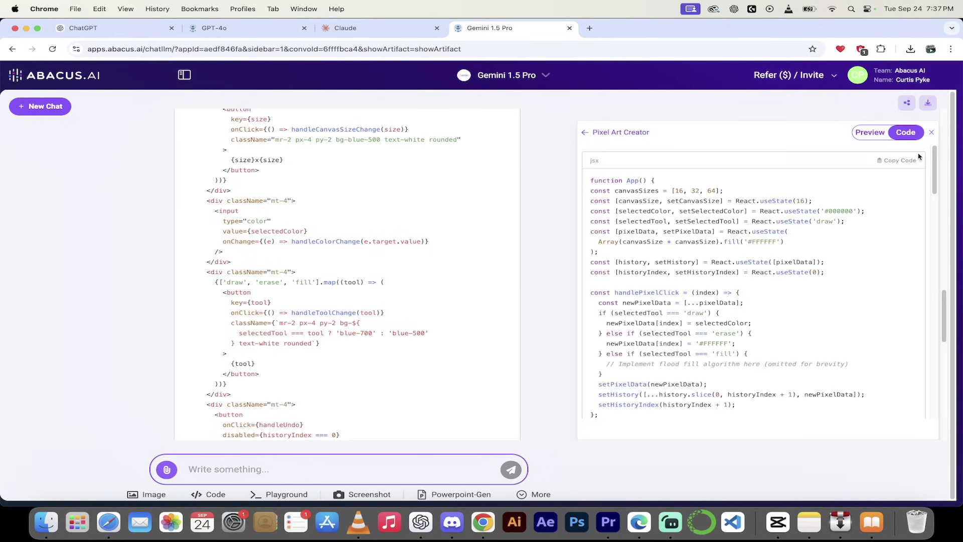
{"action": "left_click", "coordinate": [899, 160]}
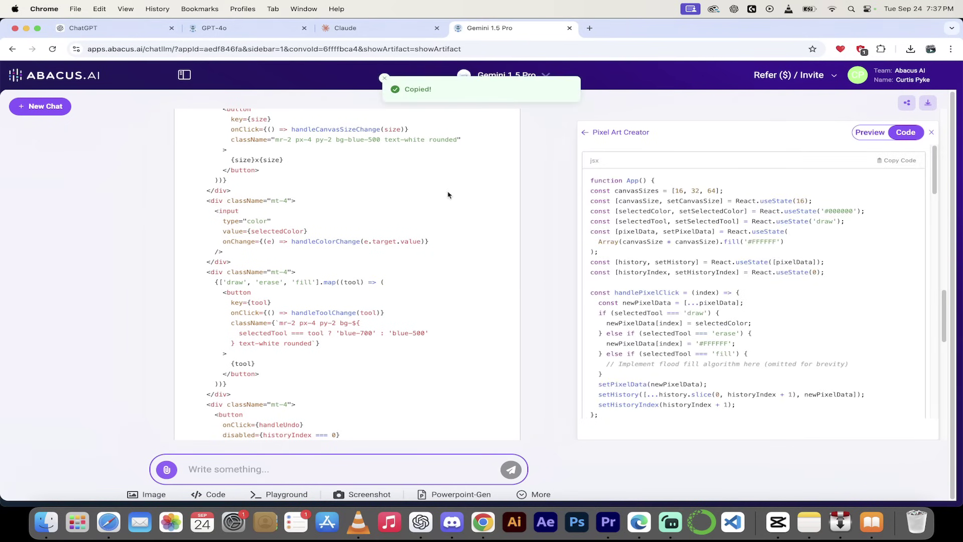
{"action": "left_click", "coordinate": [380, 29]}
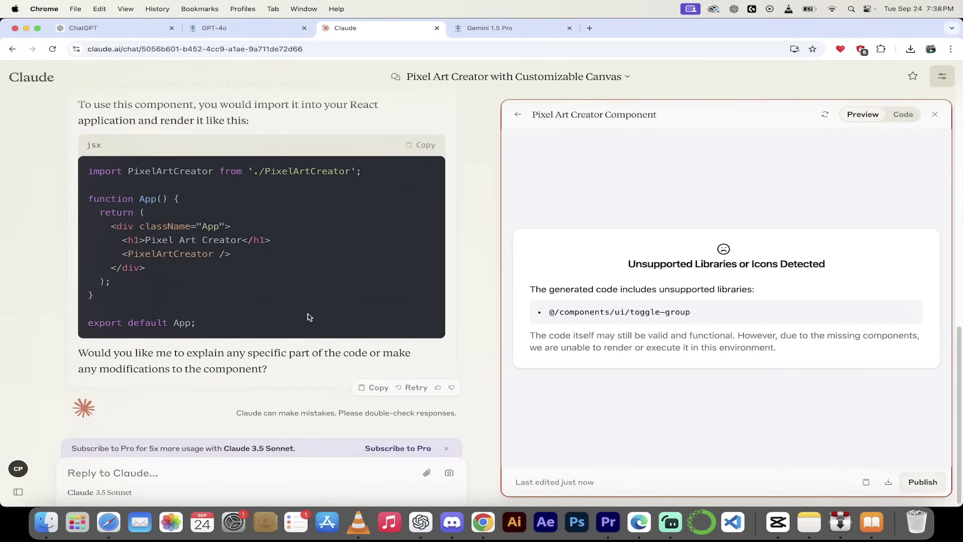
{"action": "left_click", "coordinate": [486, 29]}
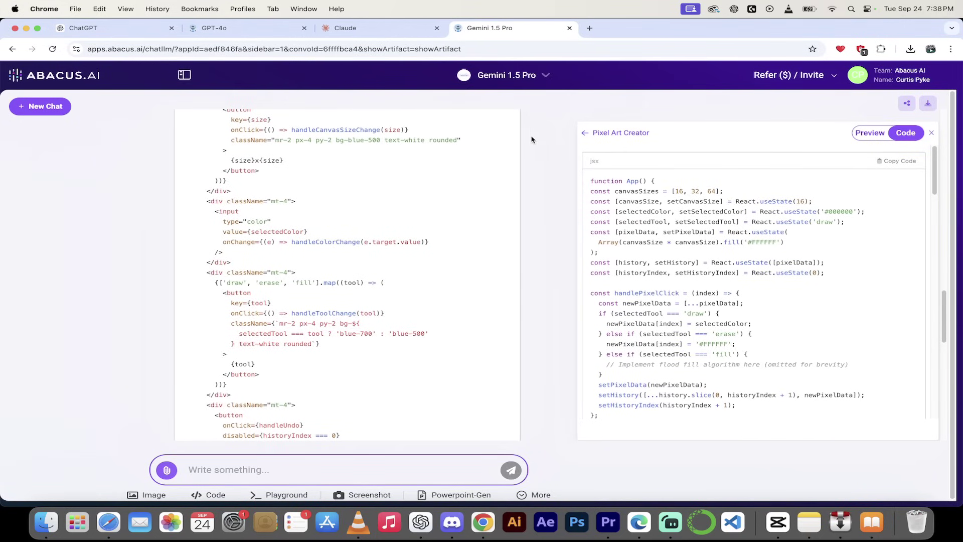
Step: Start a new ChatLLM chat with Claude Sonnet 3.5 as the model and an empty message box
{"action": "left_click", "coordinate": [545, 76]}
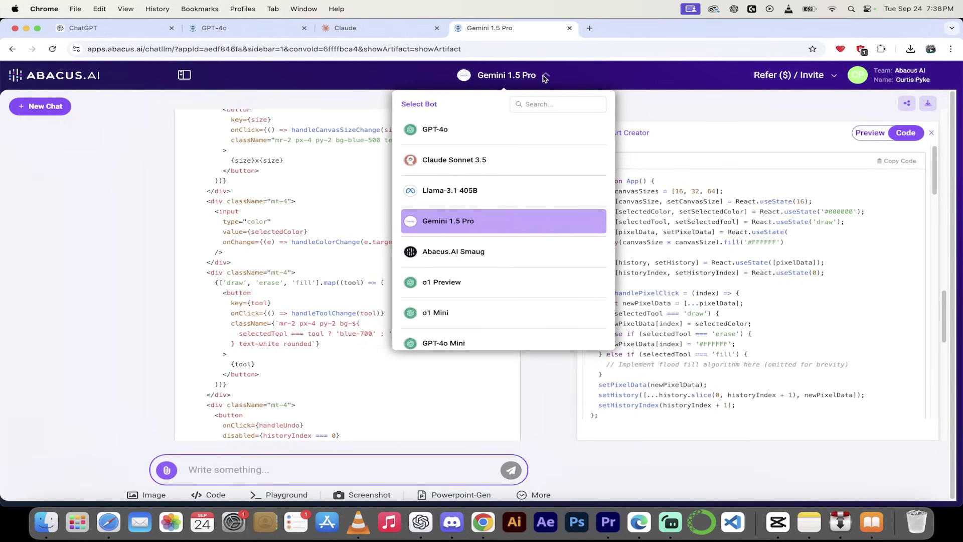
{"action": "left_click", "coordinate": [502, 160]}
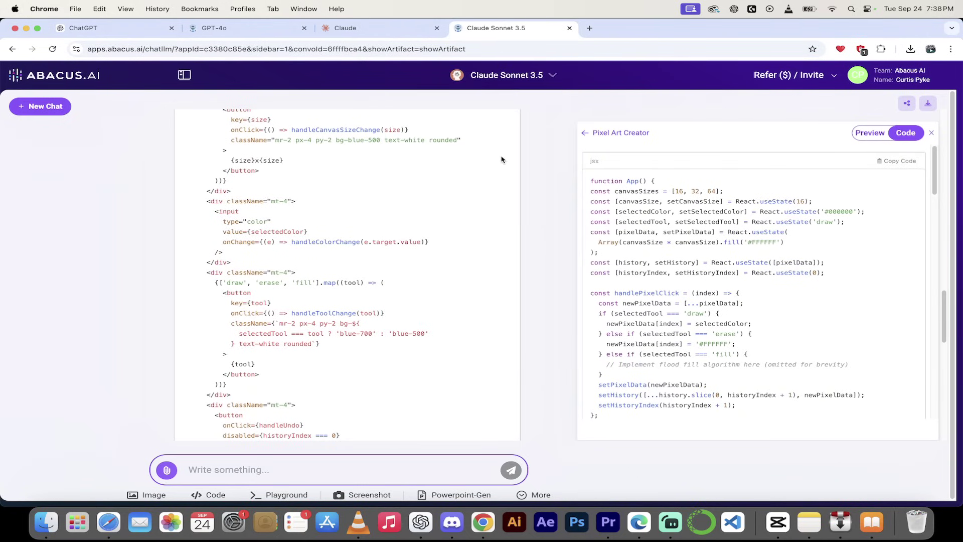
{"action": "left_click", "coordinate": [35, 107]}
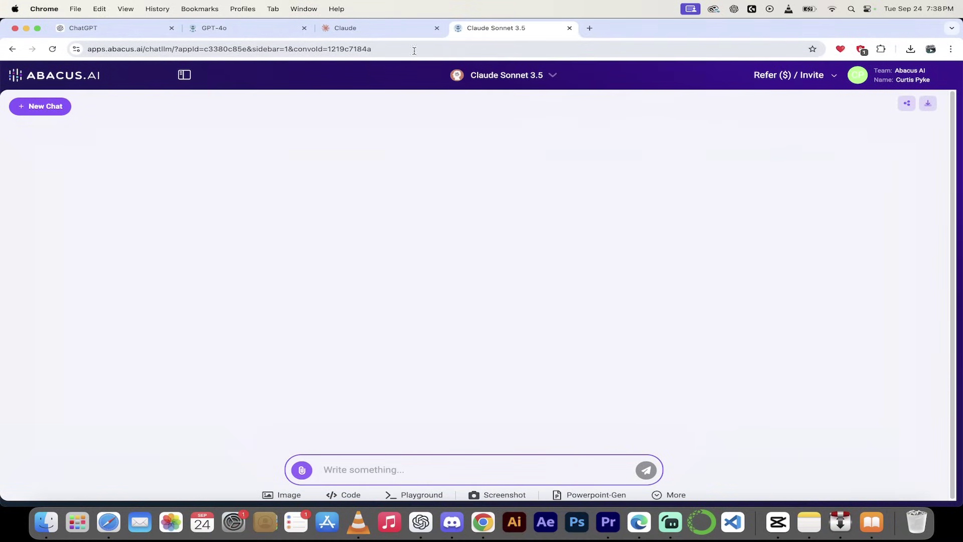
{"action": "left_click", "coordinate": [538, 75]}
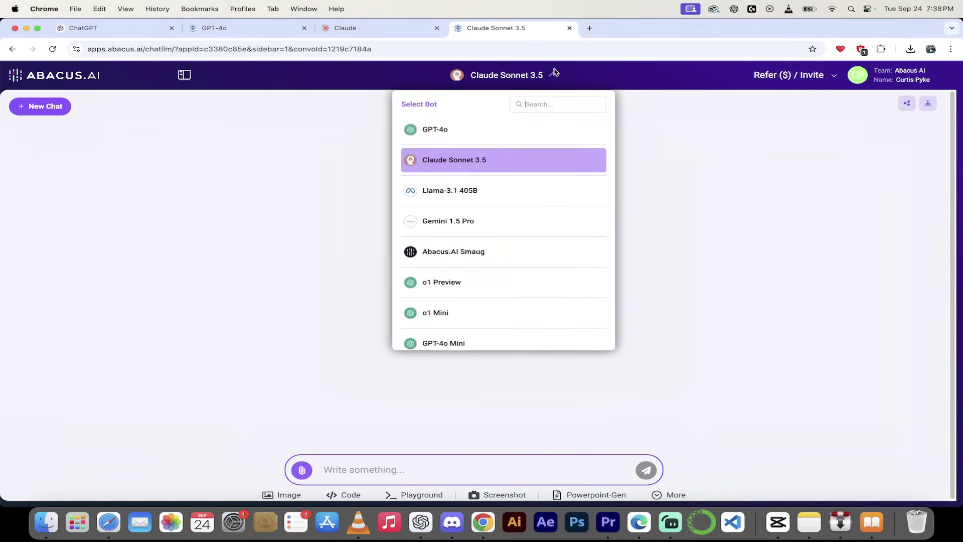
{"action": "left_click", "coordinate": [481, 161]}
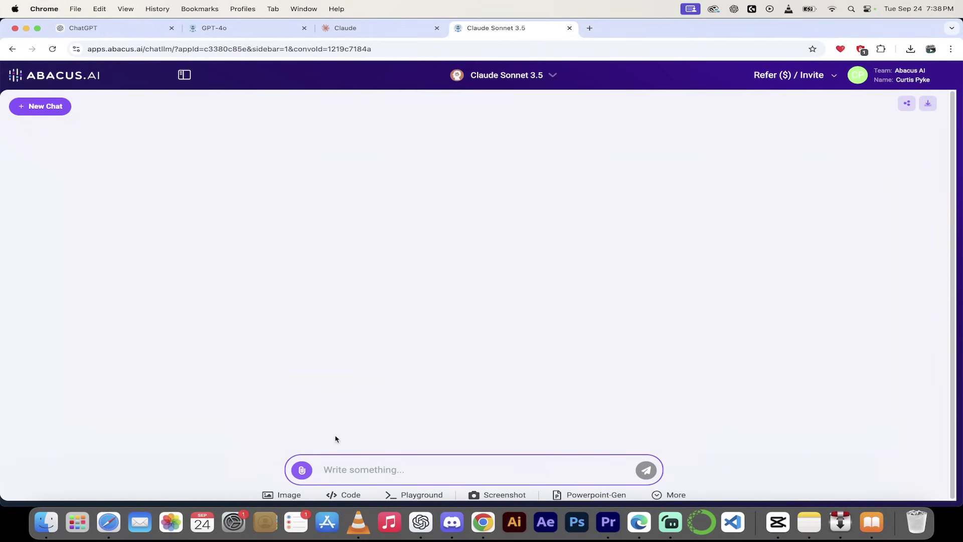
{"action": "key", "text": "cmd+v"}
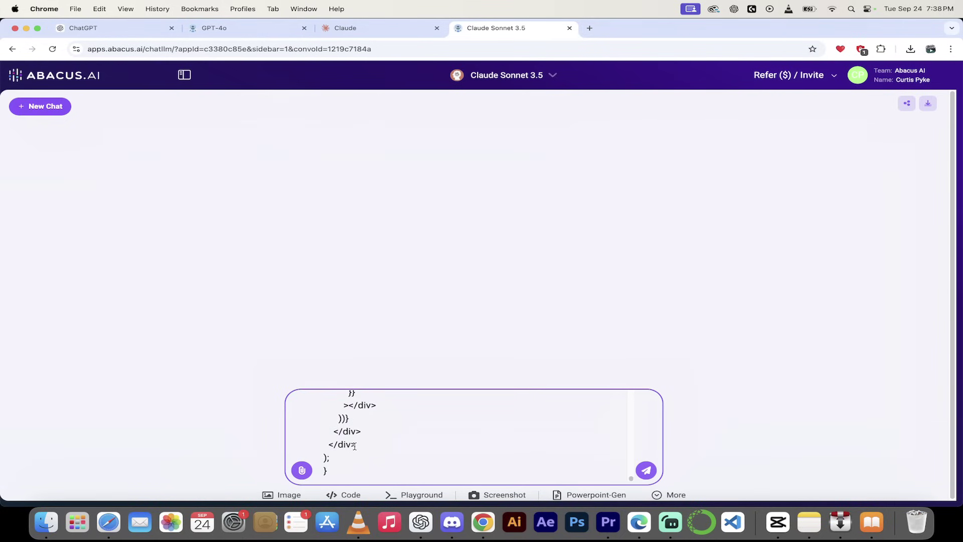
{"action": "key", "text": "cmd+a"}
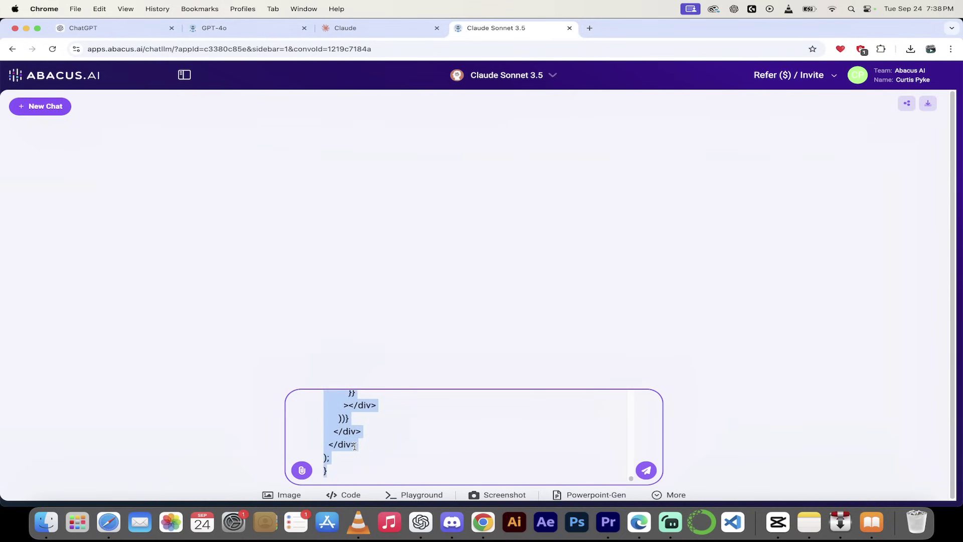
{"action": "key", "text": "BackSpace"}
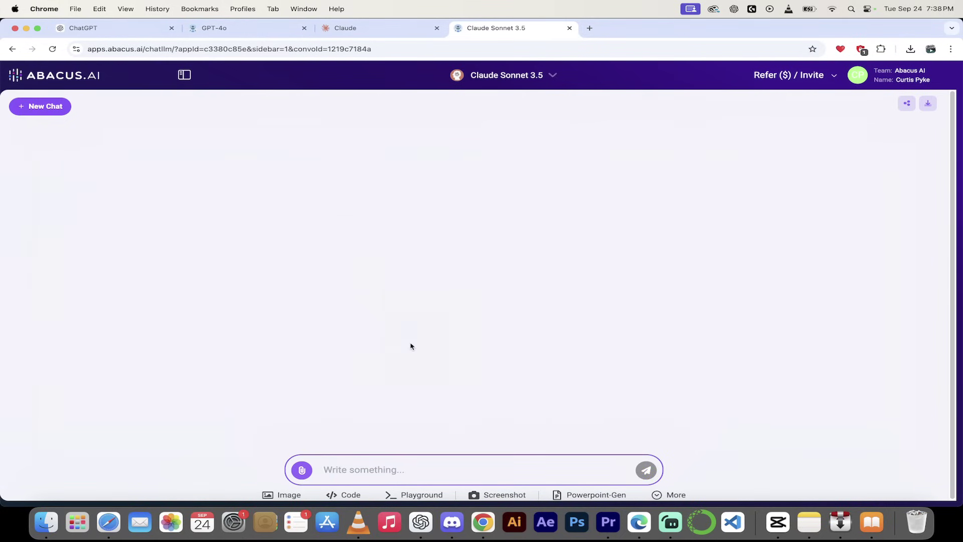
Step: Copy the pixel art creator prompt from the Claude chat for the new Claude Sonnet 3.5 chat
{"action": "left_click", "coordinate": [391, 29]}
{"action": "left_click_drag", "start_coordinate": [270, 198], "coordinate": [99, 113]}
{"action": "right_click", "coordinate": [118, 117]}
{"action": "left_click", "coordinate": [138, 138]}
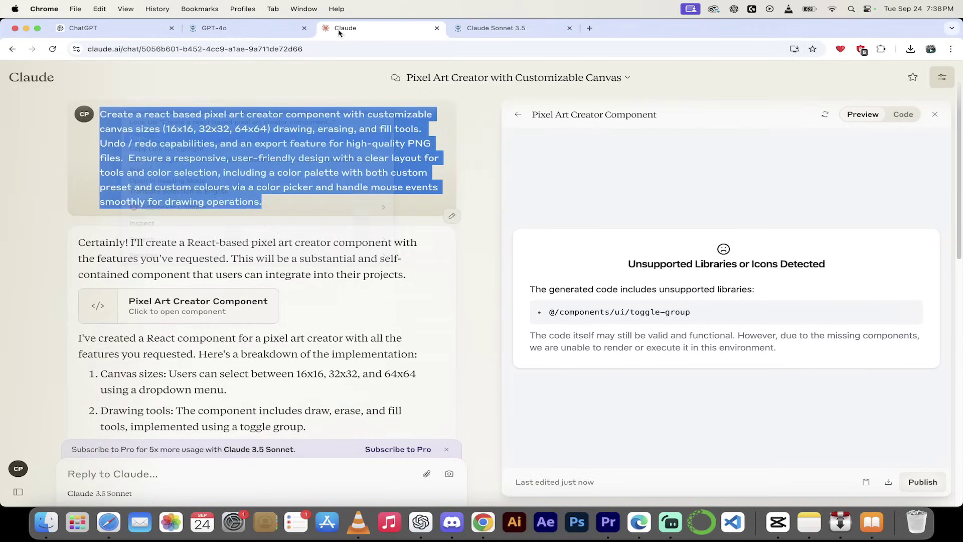
{"action": "left_click", "coordinate": [490, 28]}
{"action": "left_click", "coordinate": [344, 466]}
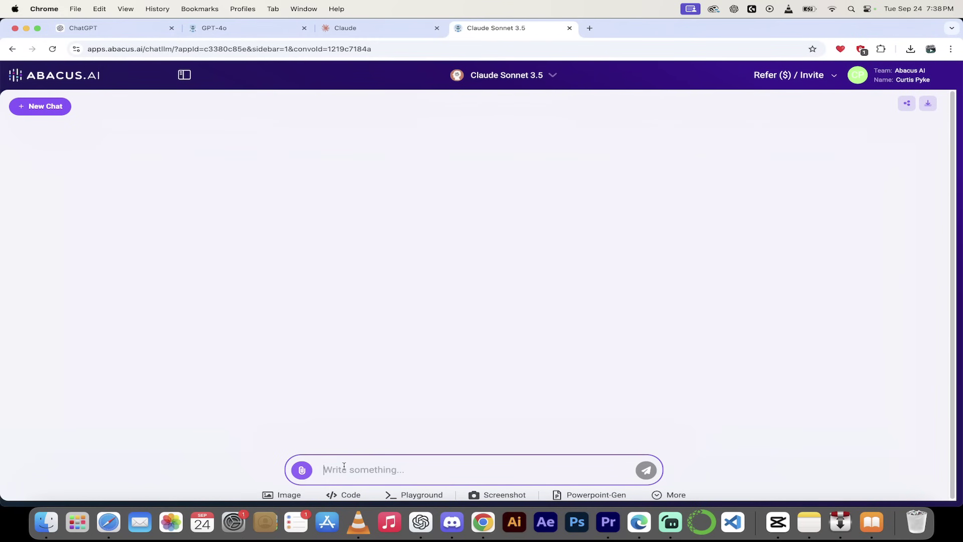
Step: Paste and send the pixel art creator prompt to Claude Sonnet 3.5, then return to its reply
{"action": "key", "text": "super+v"}
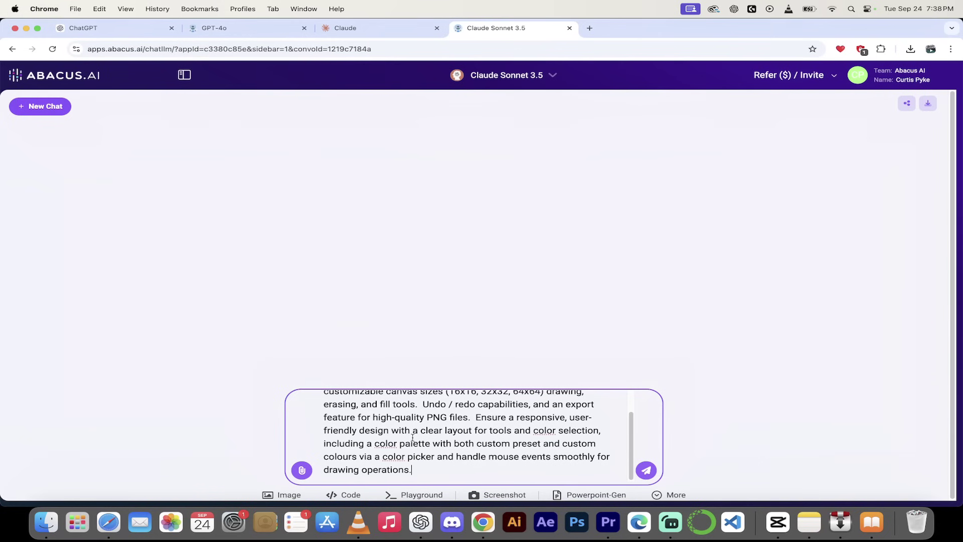
{"action": "key", "text": "Return"}
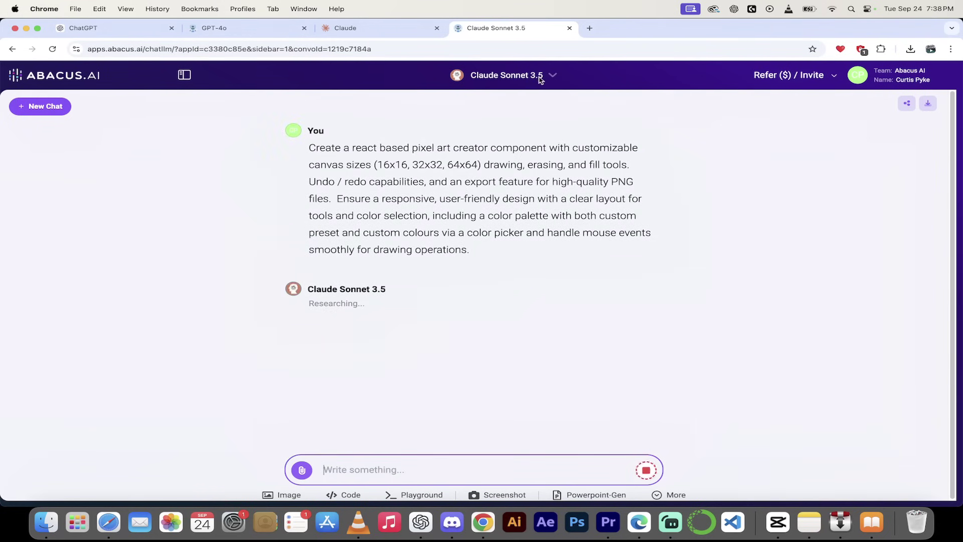
{"action": "left_click", "coordinate": [394, 29]}
{"action": "left_click", "coordinate": [483, 29]}
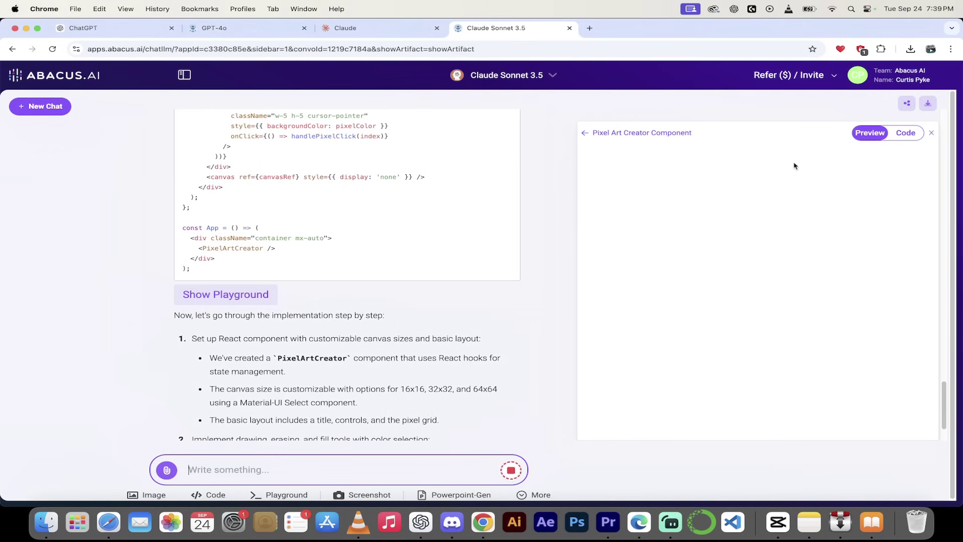
Step: Review the Pixel Art Creator Component's code and preview, then close the component panel
{"action": "scroll", "coordinate": [446, 278], "scroll_direction": "down", "scroll_amount": 4}
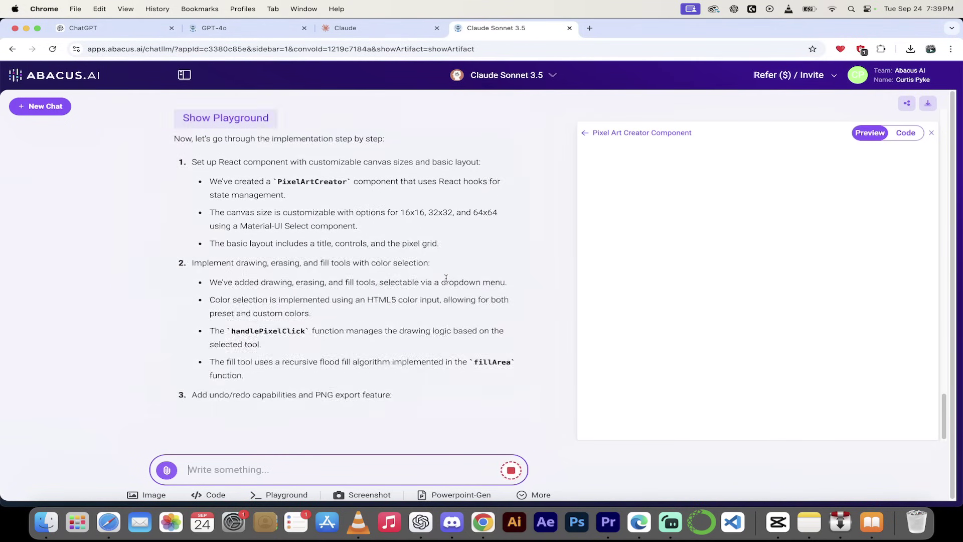
{"action": "left_click", "coordinate": [902, 137]}
{"action": "left_click", "coordinate": [882, 136]}
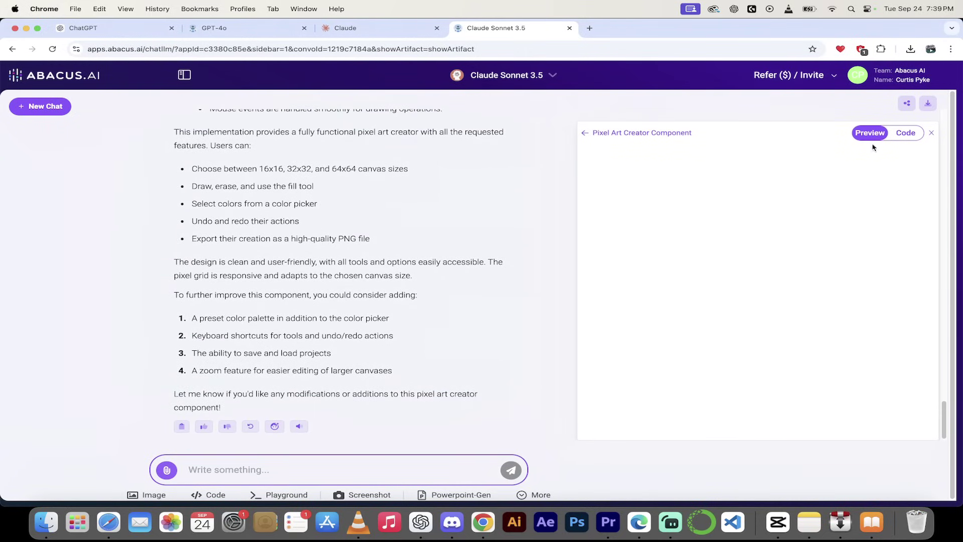
{"action": "left_click", "coordinate": [931, 133]}
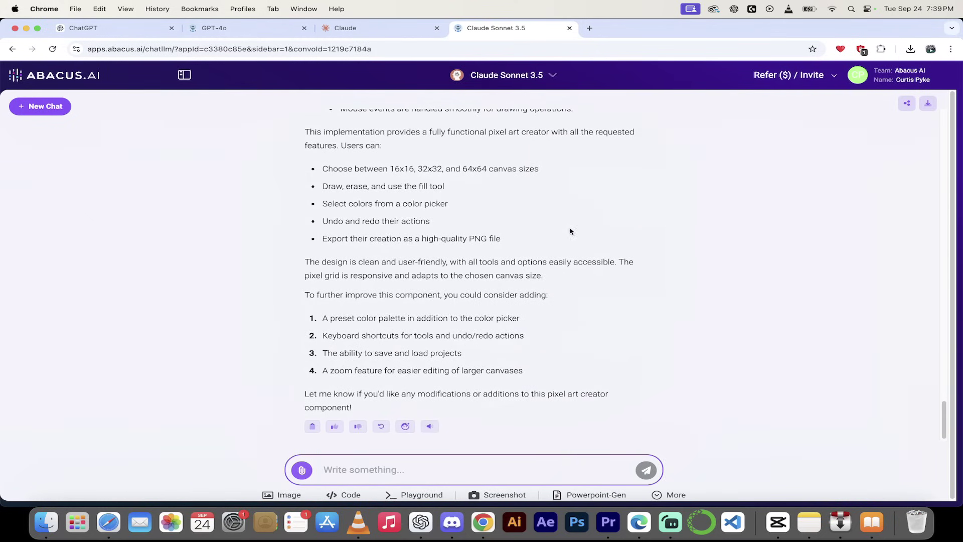